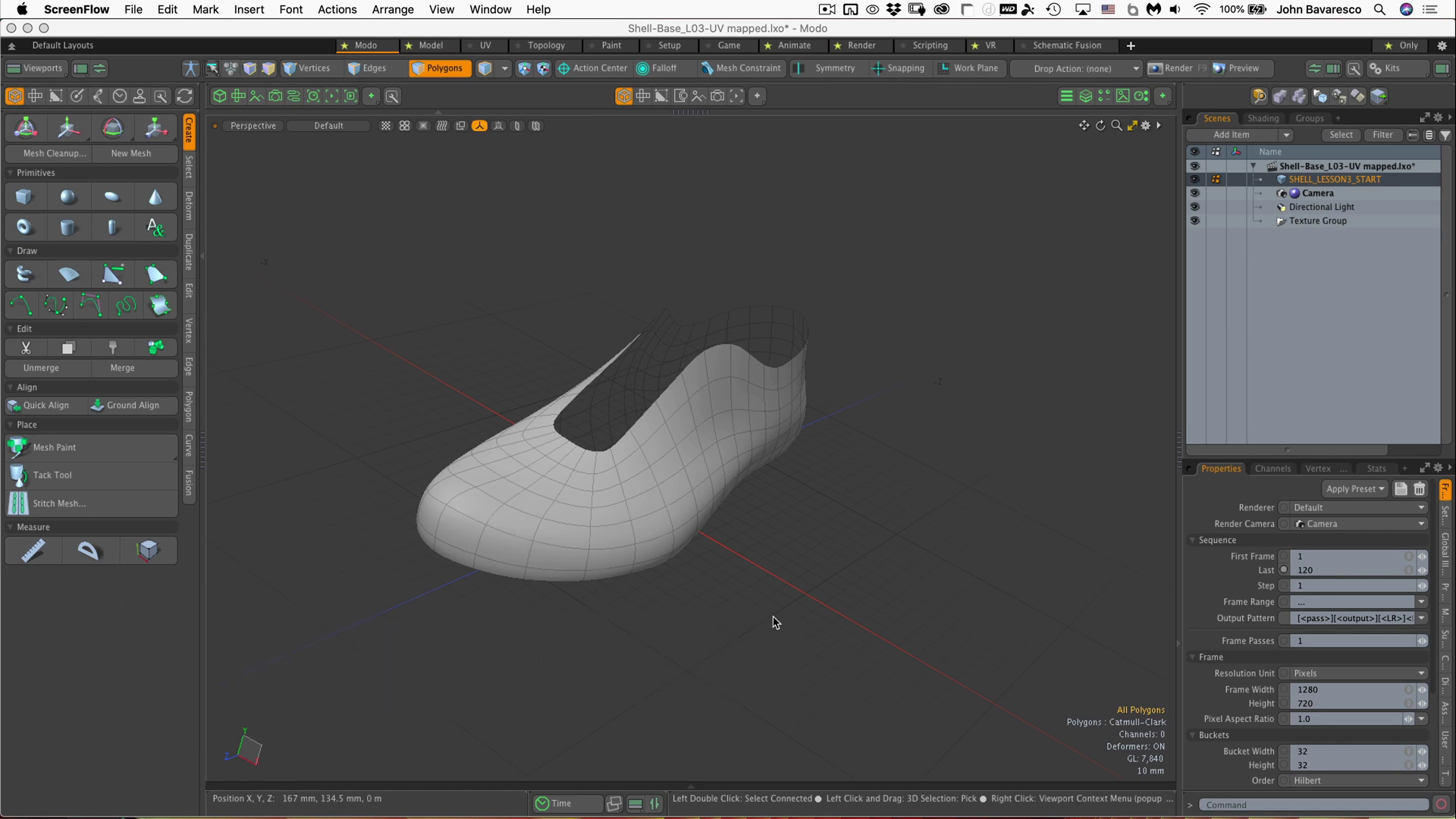
Step: Orbit the Perspective viewport round to a side view of the shoe shell
left_click_drag(816, 491, 781, 494, "alt")
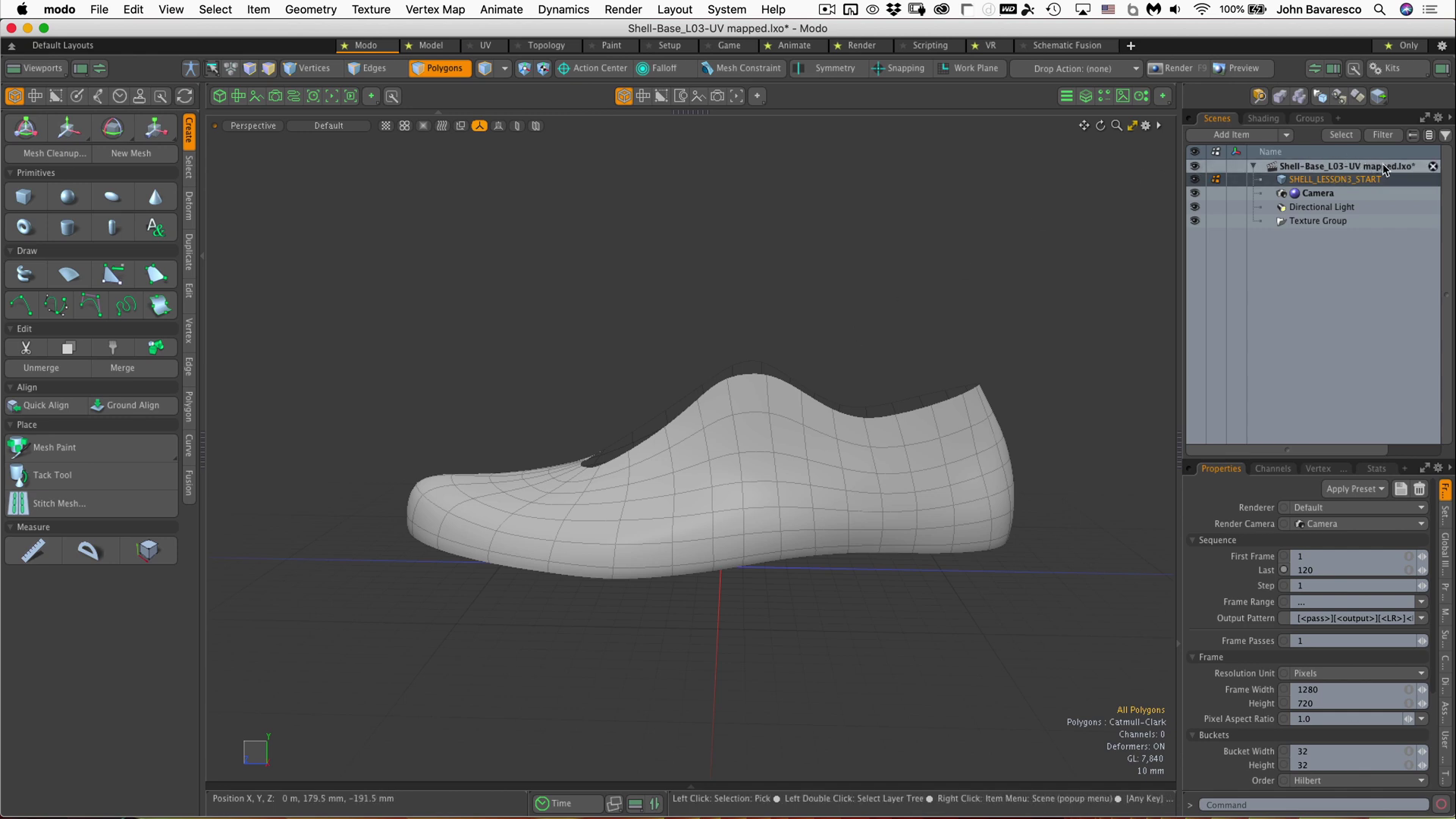
Step: Split into UV and perspective panes, select then deselect the shell, and switch to the Paint layout
left_click(238, 96)
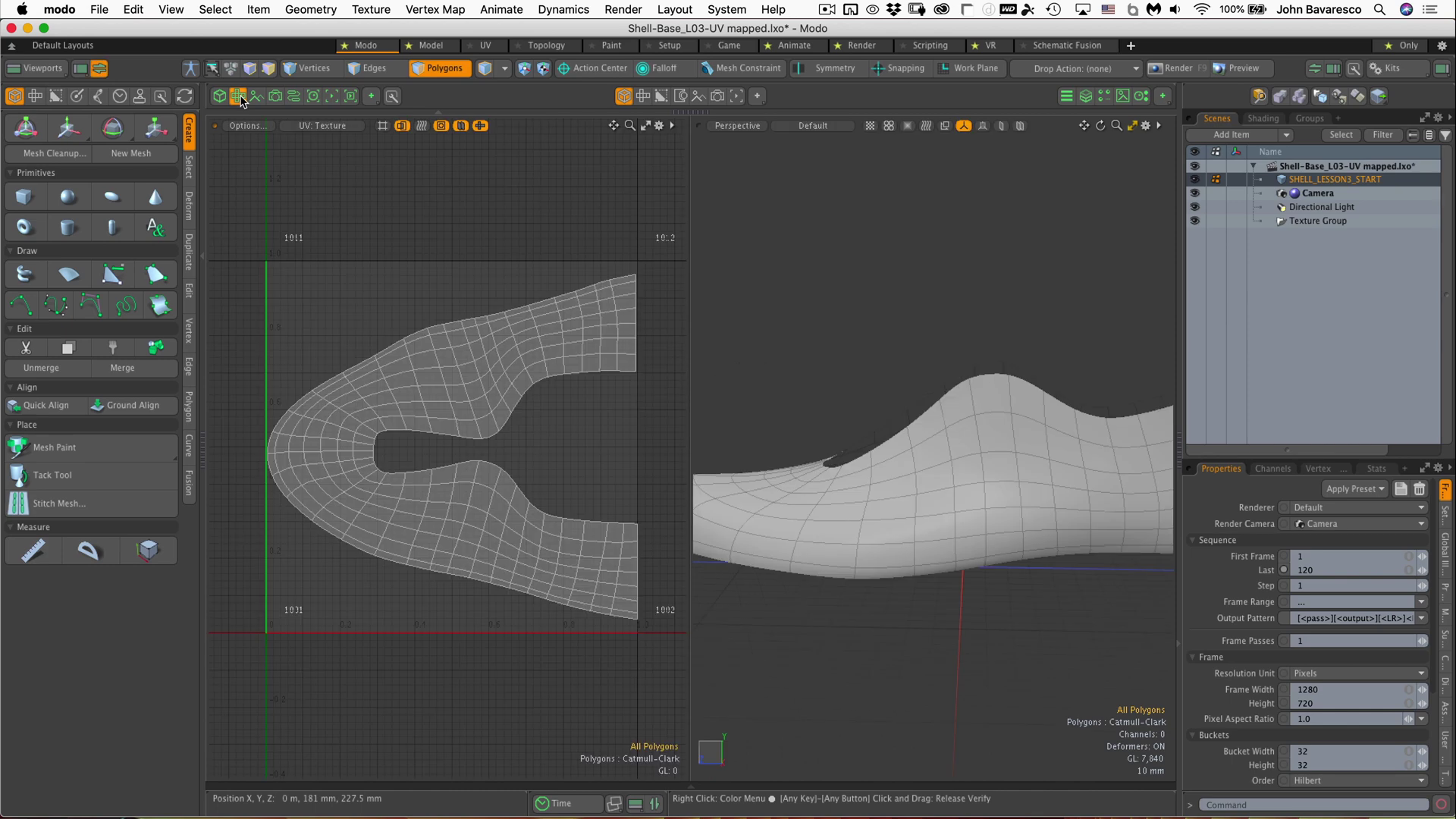
double_click(501, 346)
left_click(465, 252)
scroll(842, 358, "down", 1)
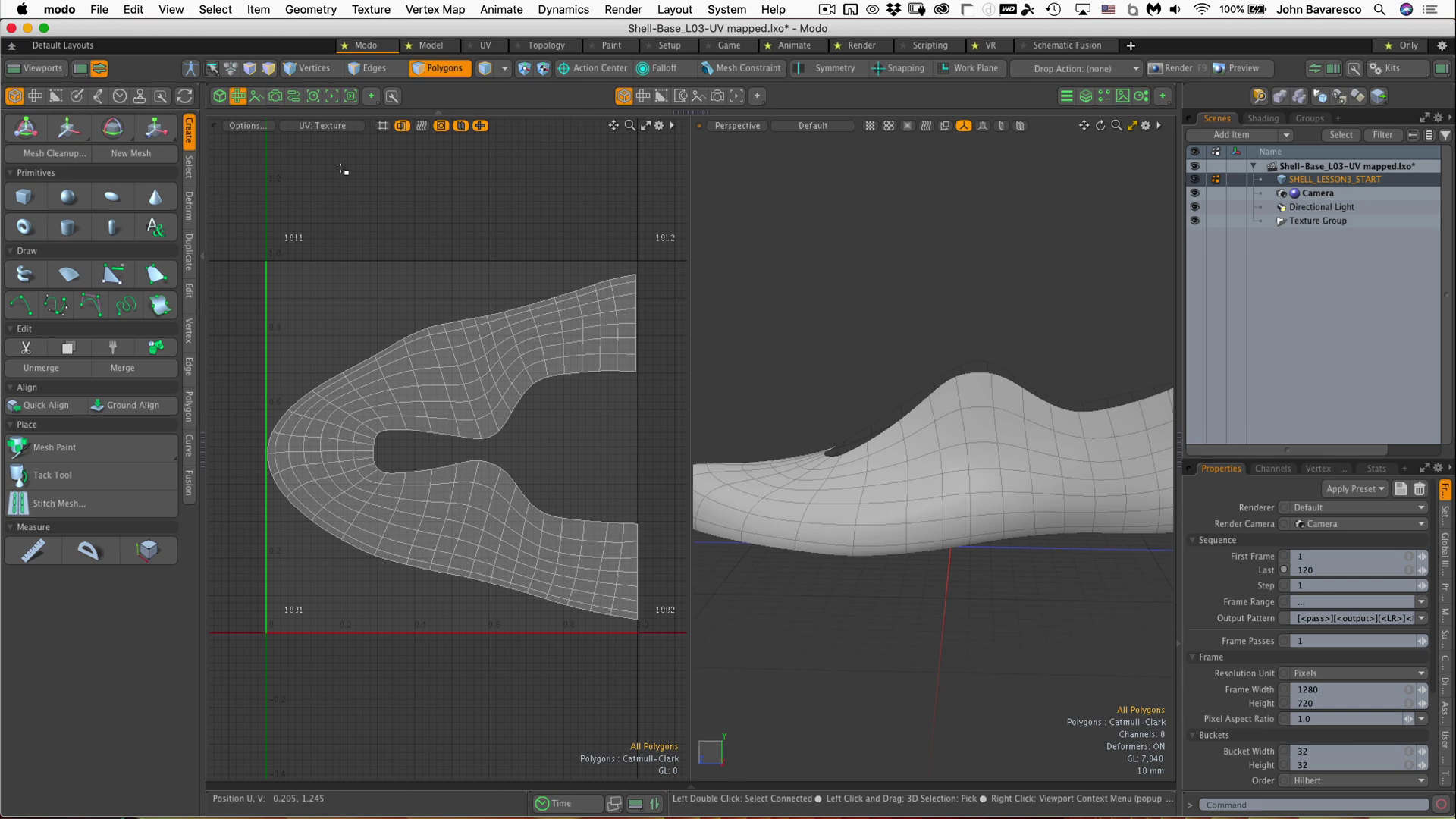
left_click(612, 45)
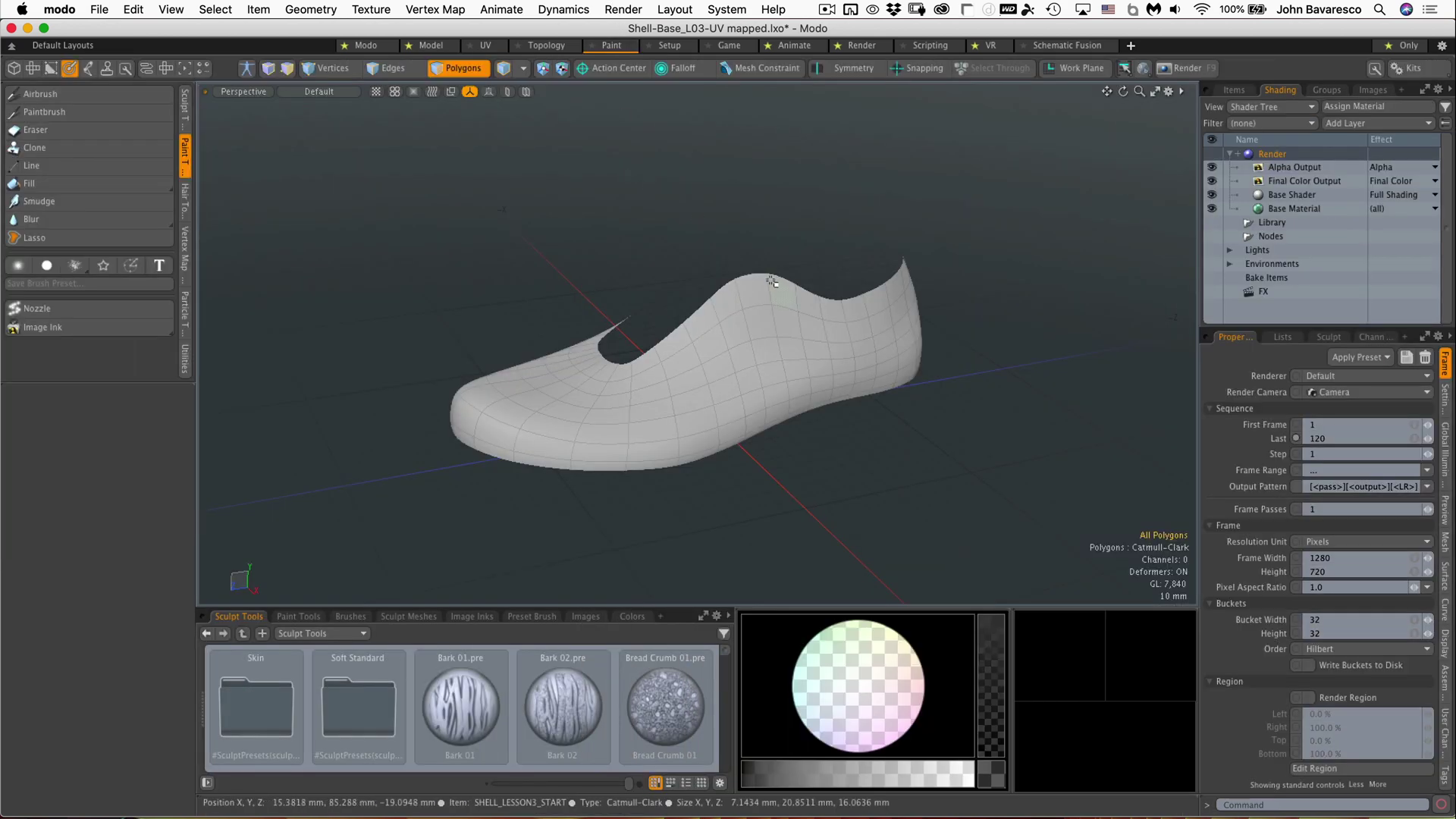
Step: Set the Airbrush to paint with Image Ink, collapse Smooth Brush, and bring up the ink image browser
left_click_drag(740, 314, 789, 356, "ctrl+alt")
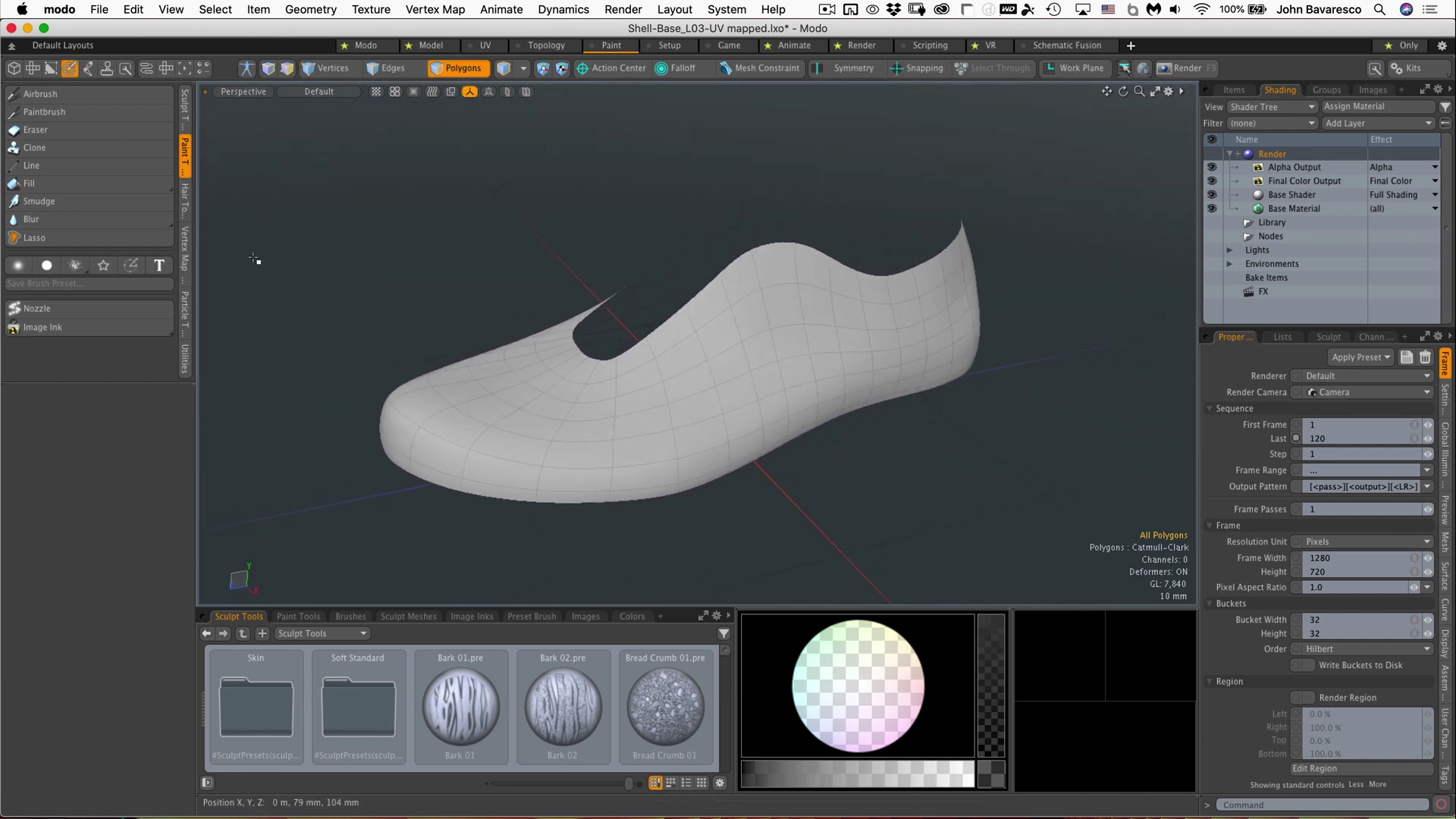
left_click(84, 95)
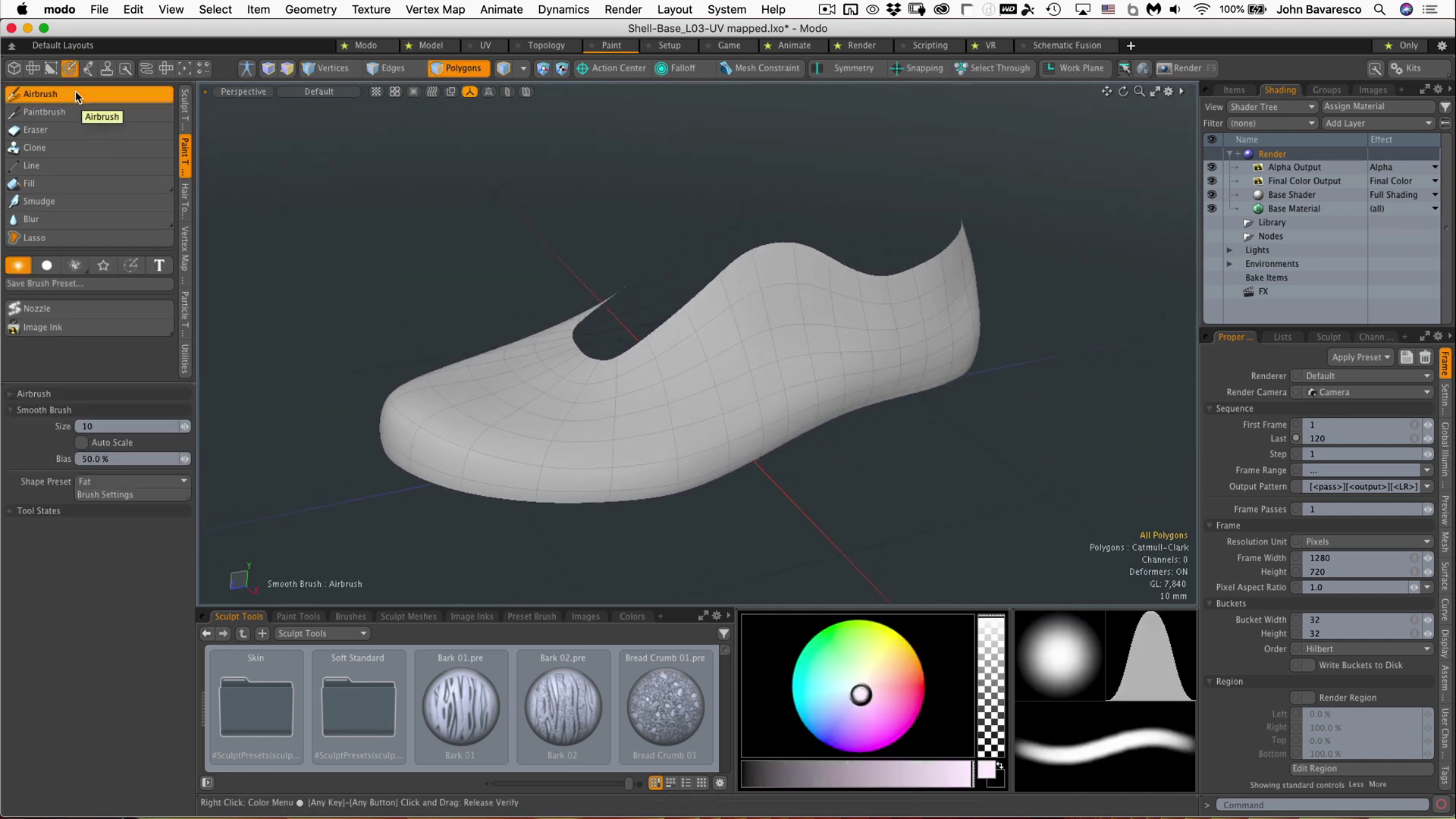
left_click(30, 333)
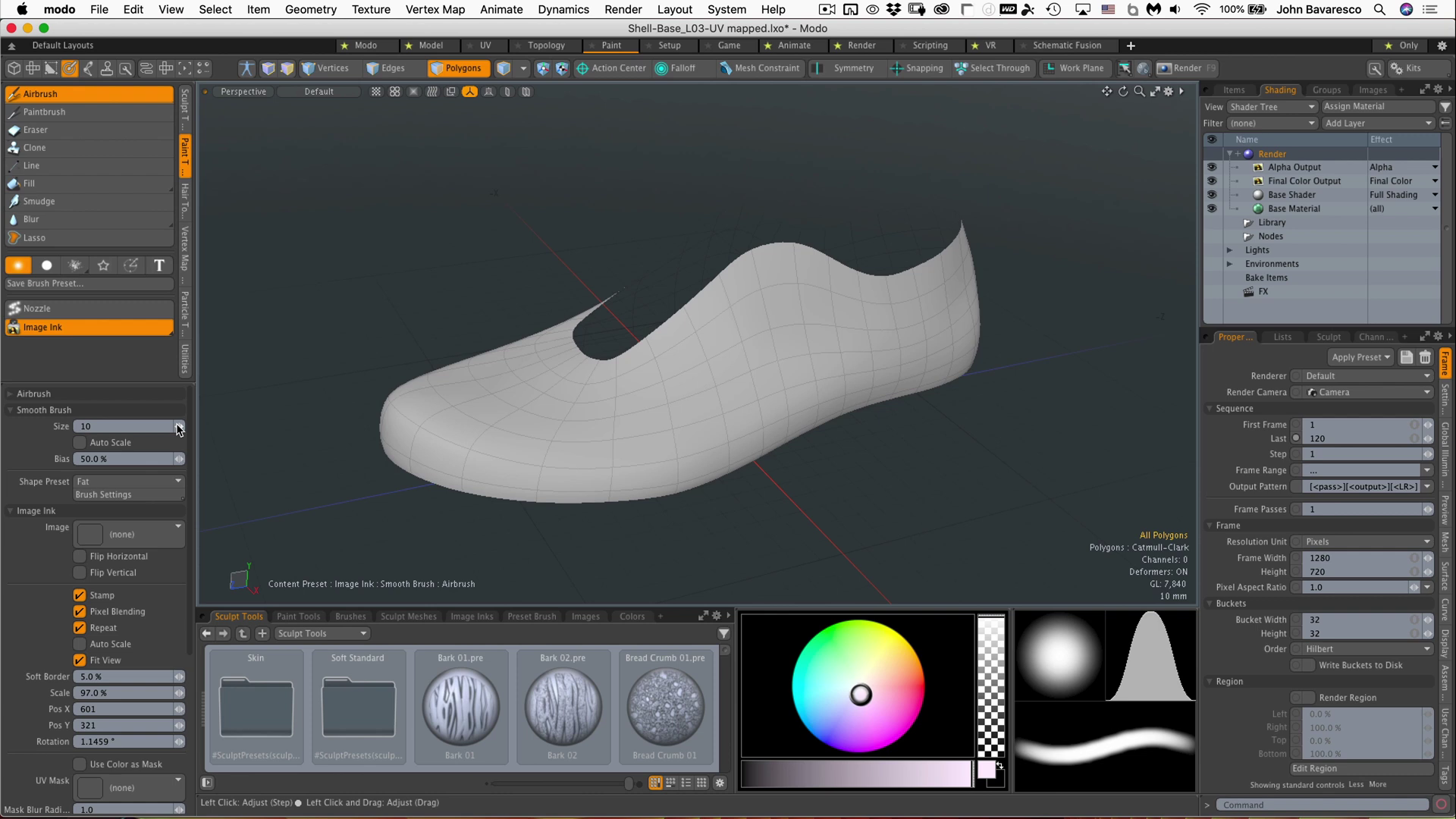
left_click_drag(159, 382, 159, 368)
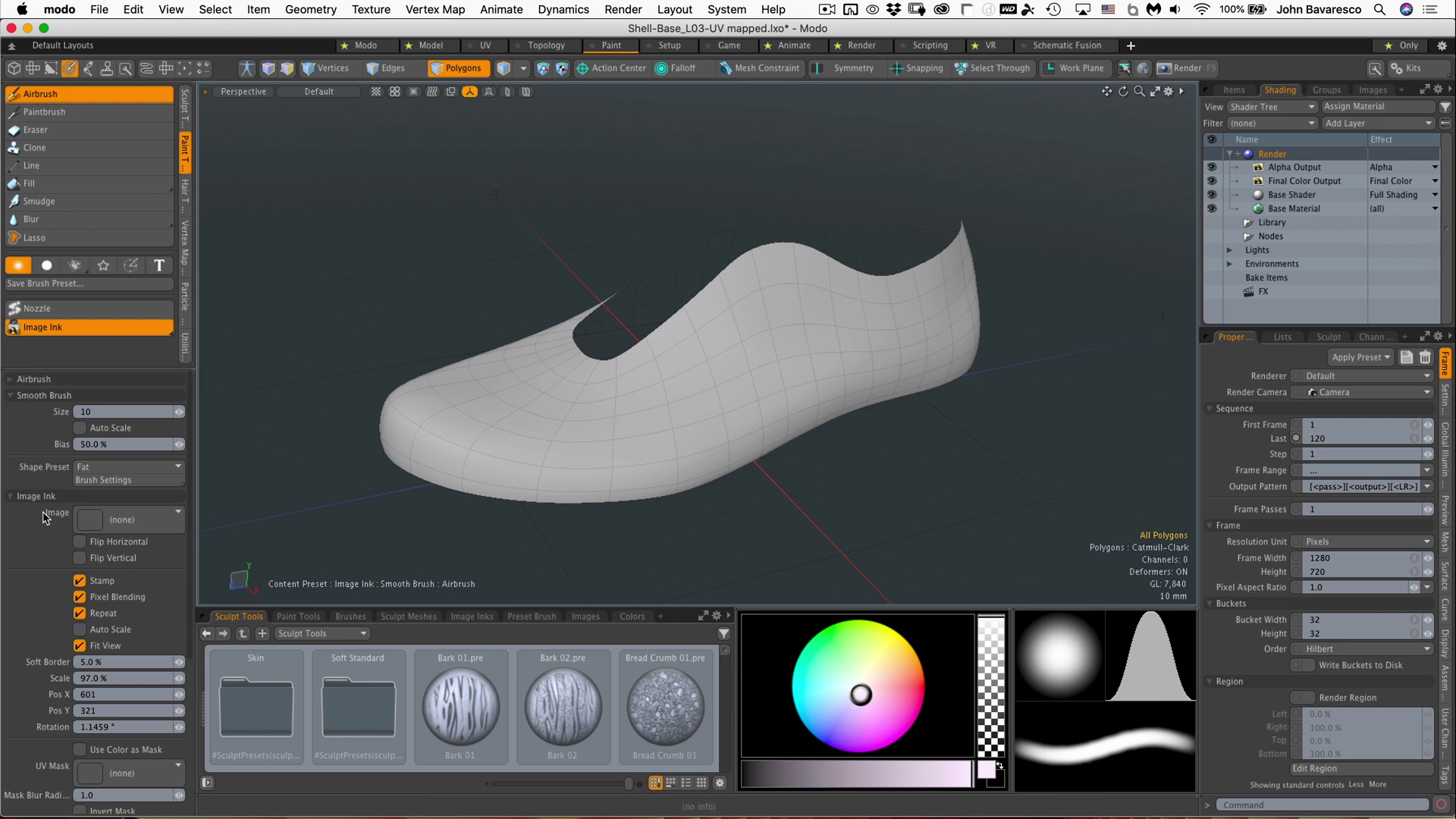
left_click(10, 395)
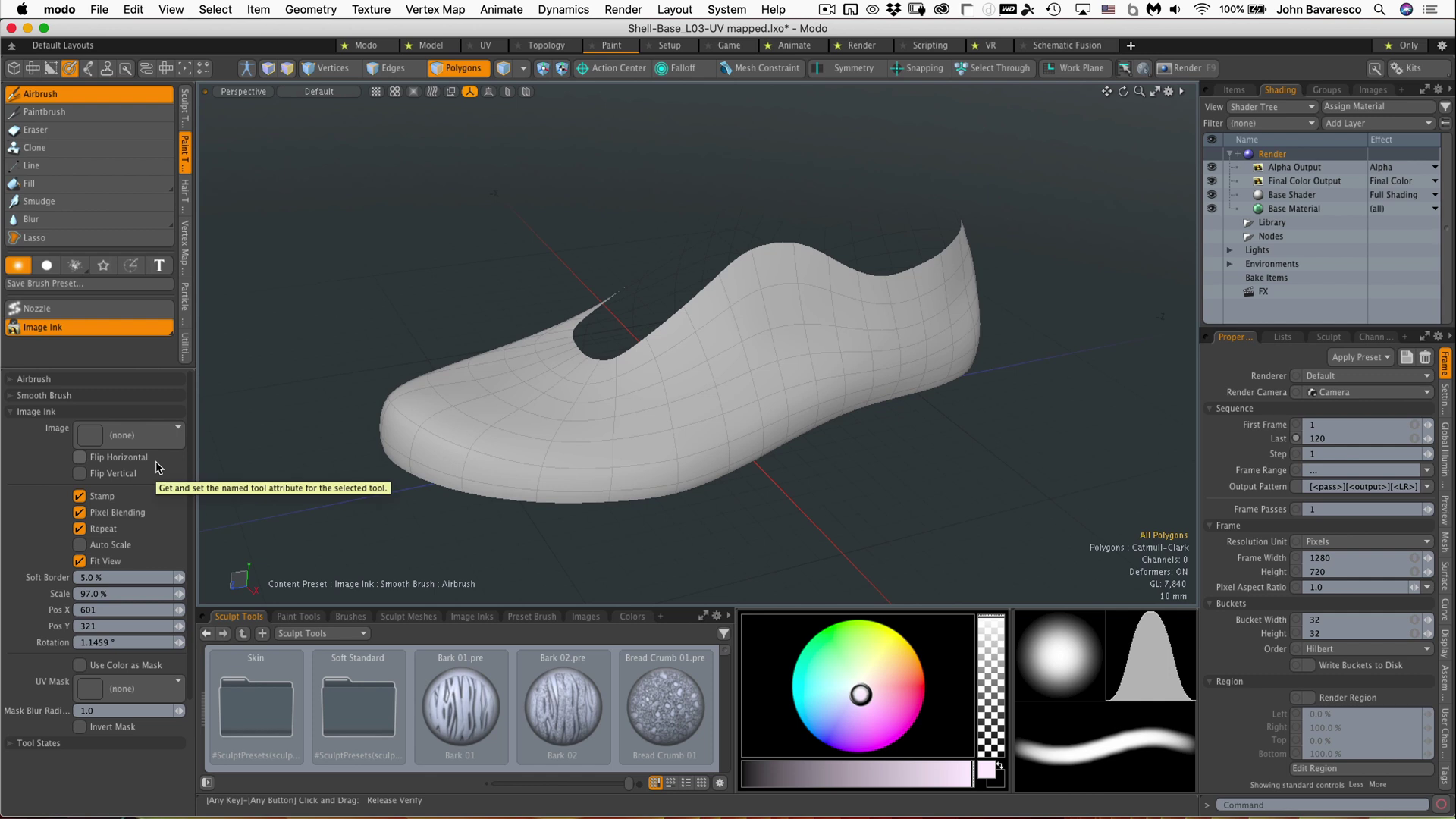
left_click(130, 436)
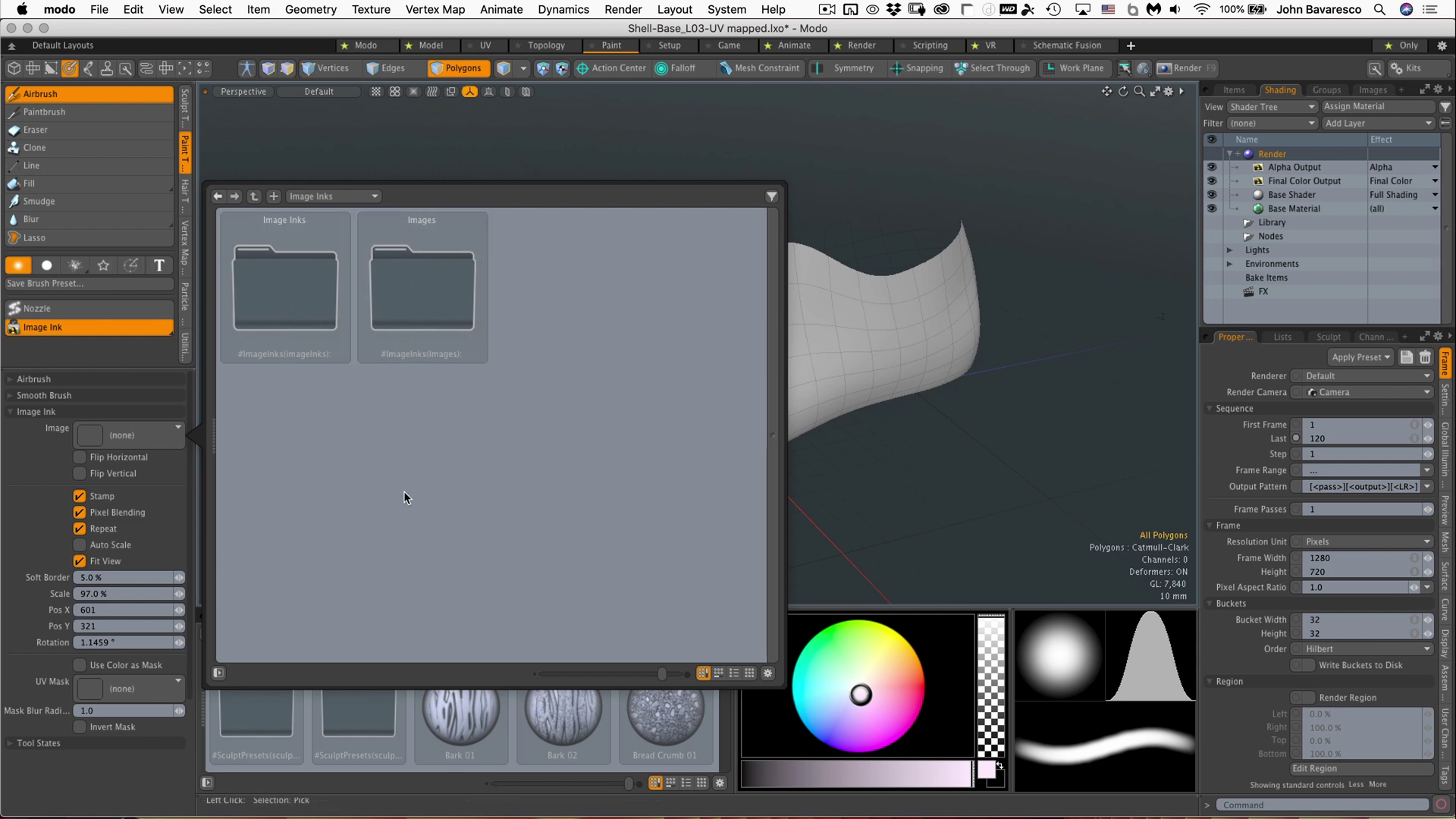
Step: Add the course's Assets > Images folder as a new location in the image browser
left_click(318, 197)
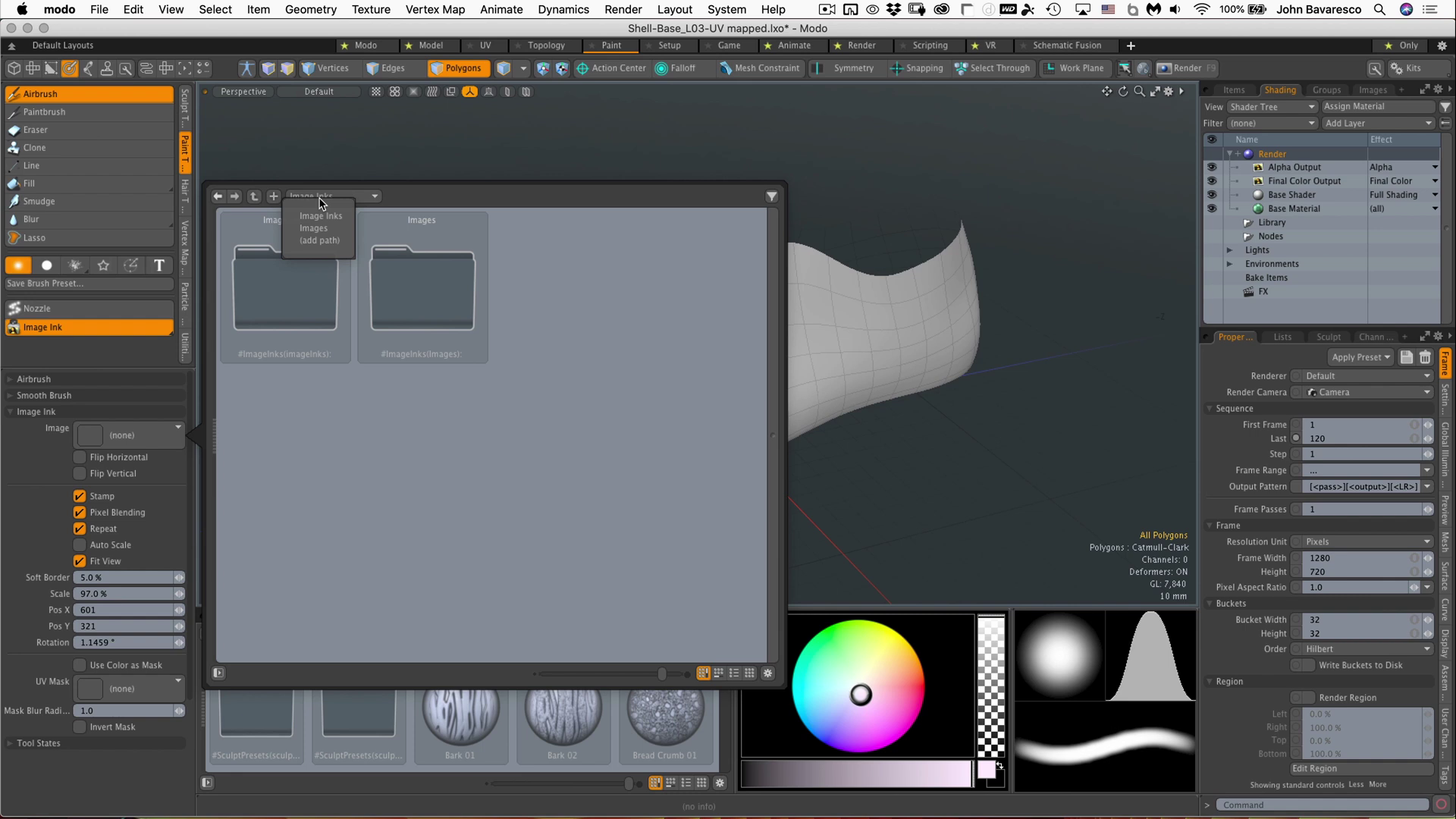
left_click(322, 240)
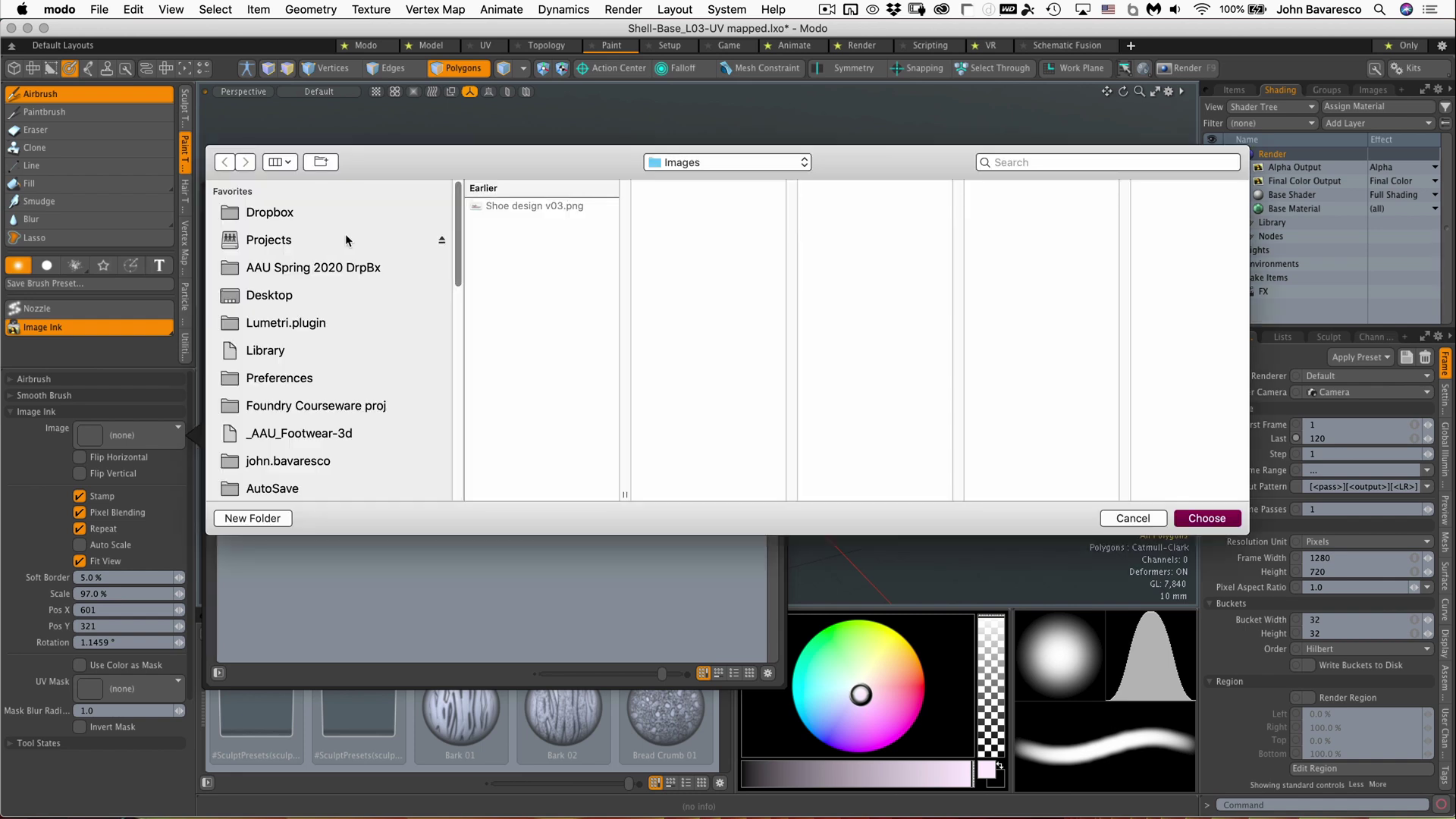
left_click(698, 163)
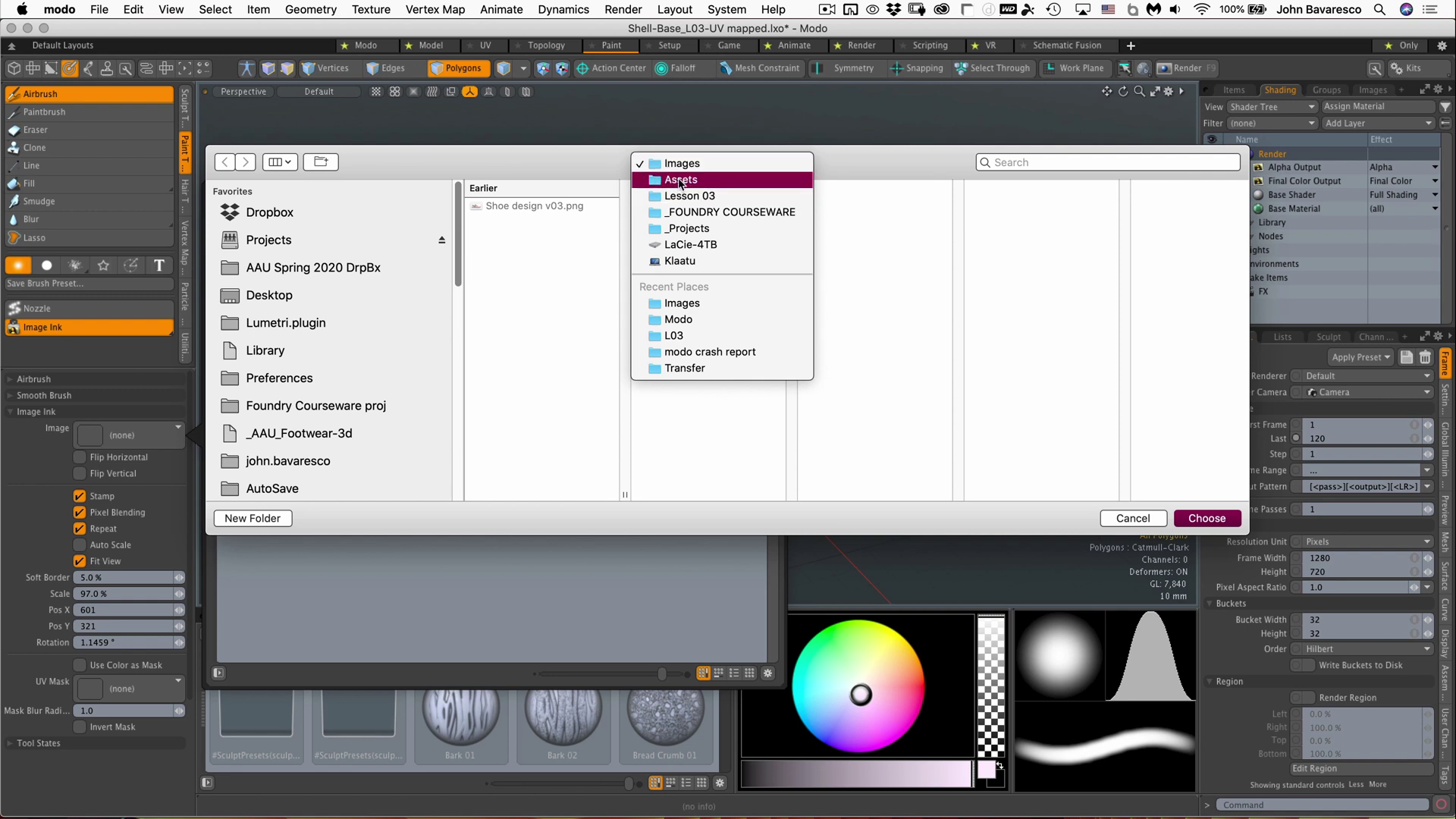
left_click(681, 179)
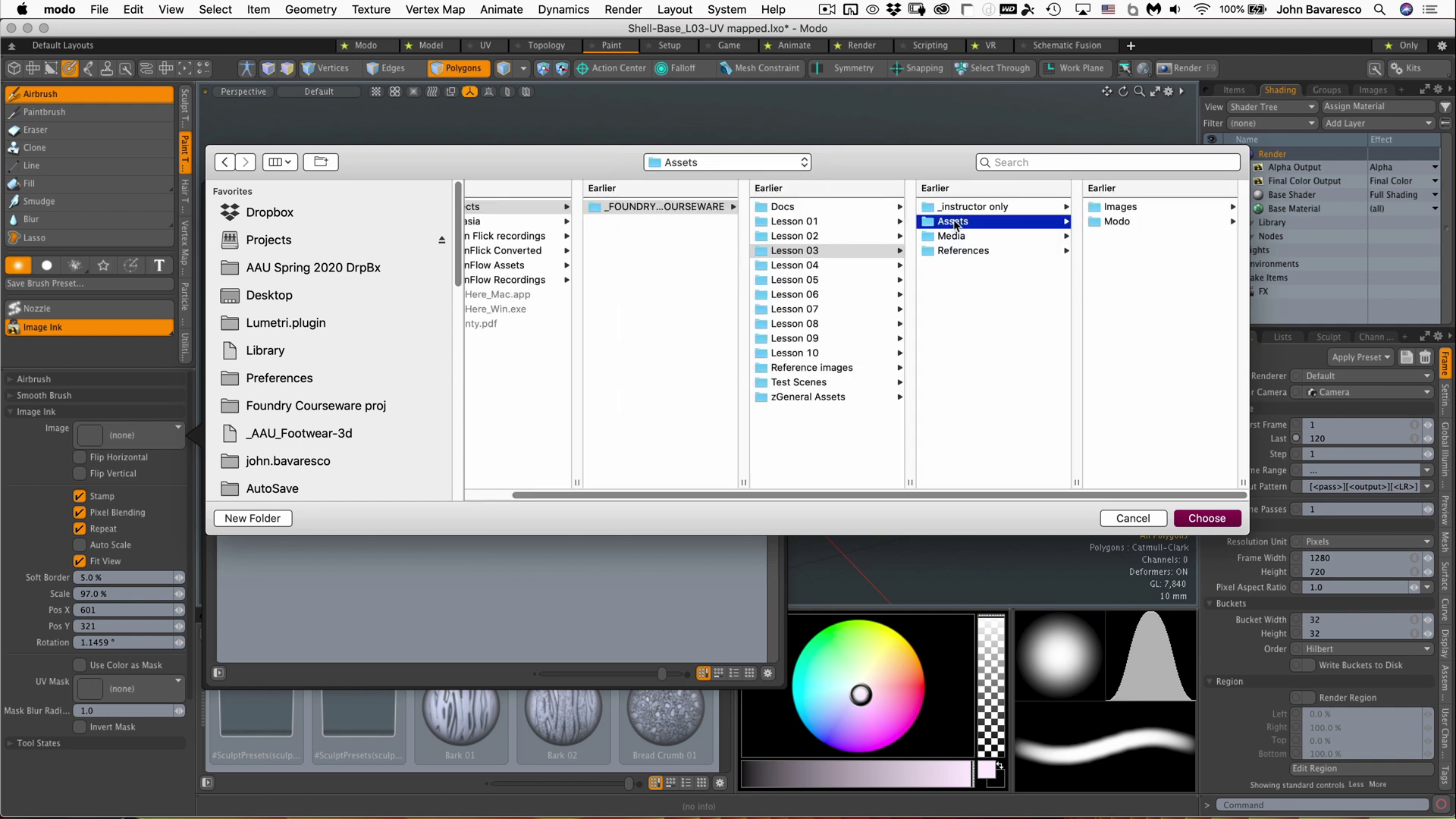
left_click(1109, 211)
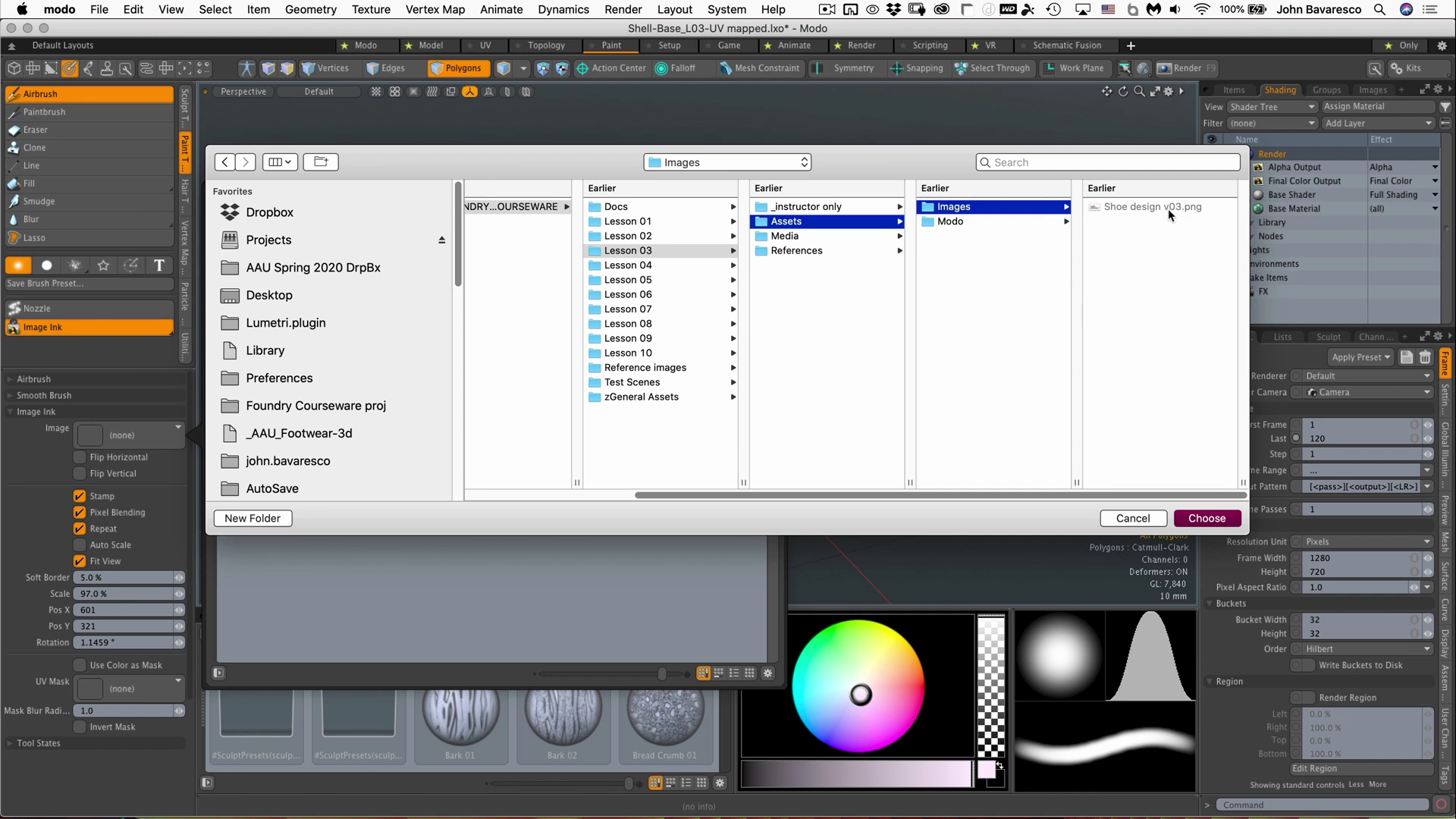
left_click(1207, 520)
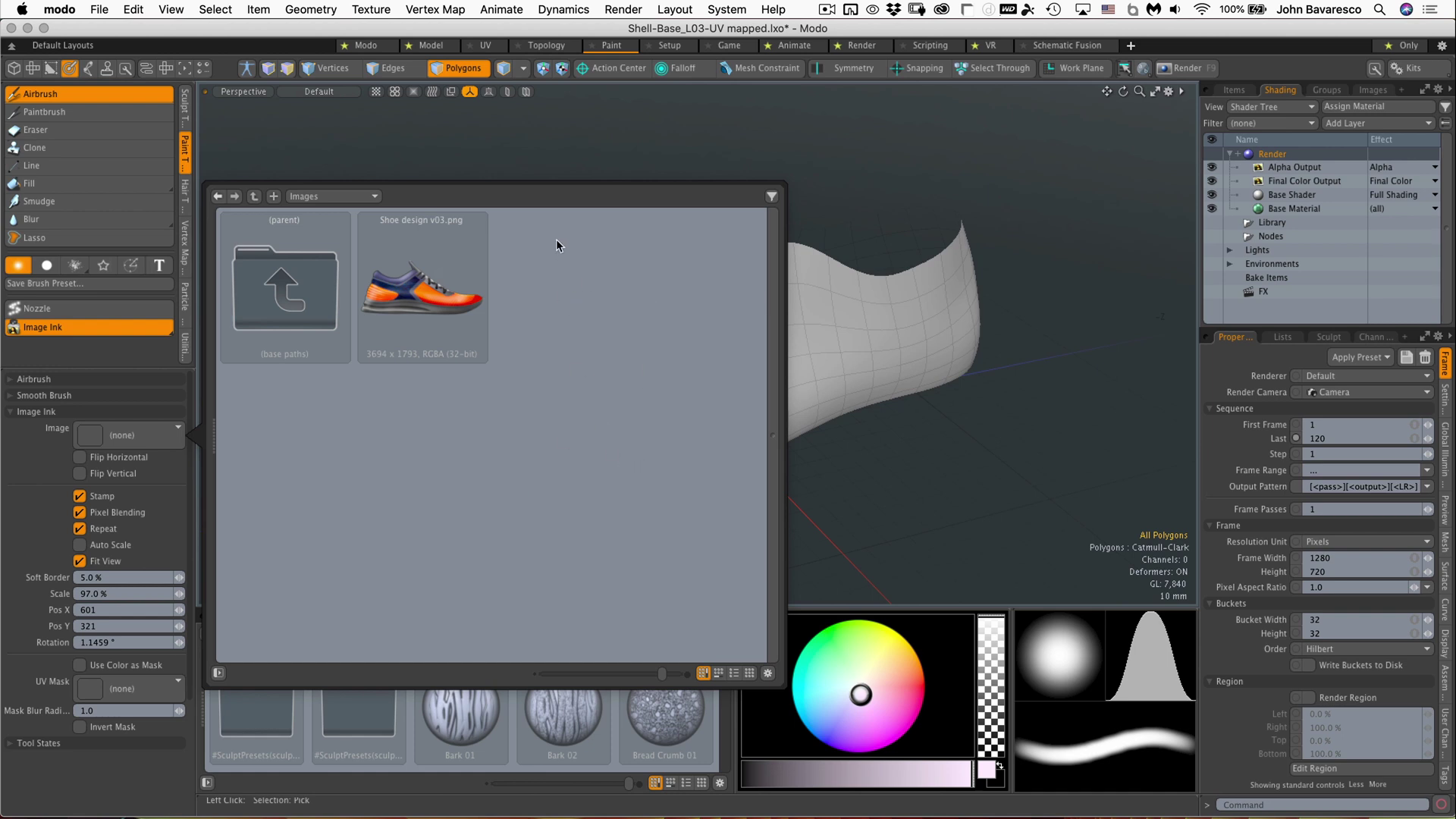
Step: Use Shoe design v03.png as the ink image and view the shoe from the Left
left_click(417, 290)
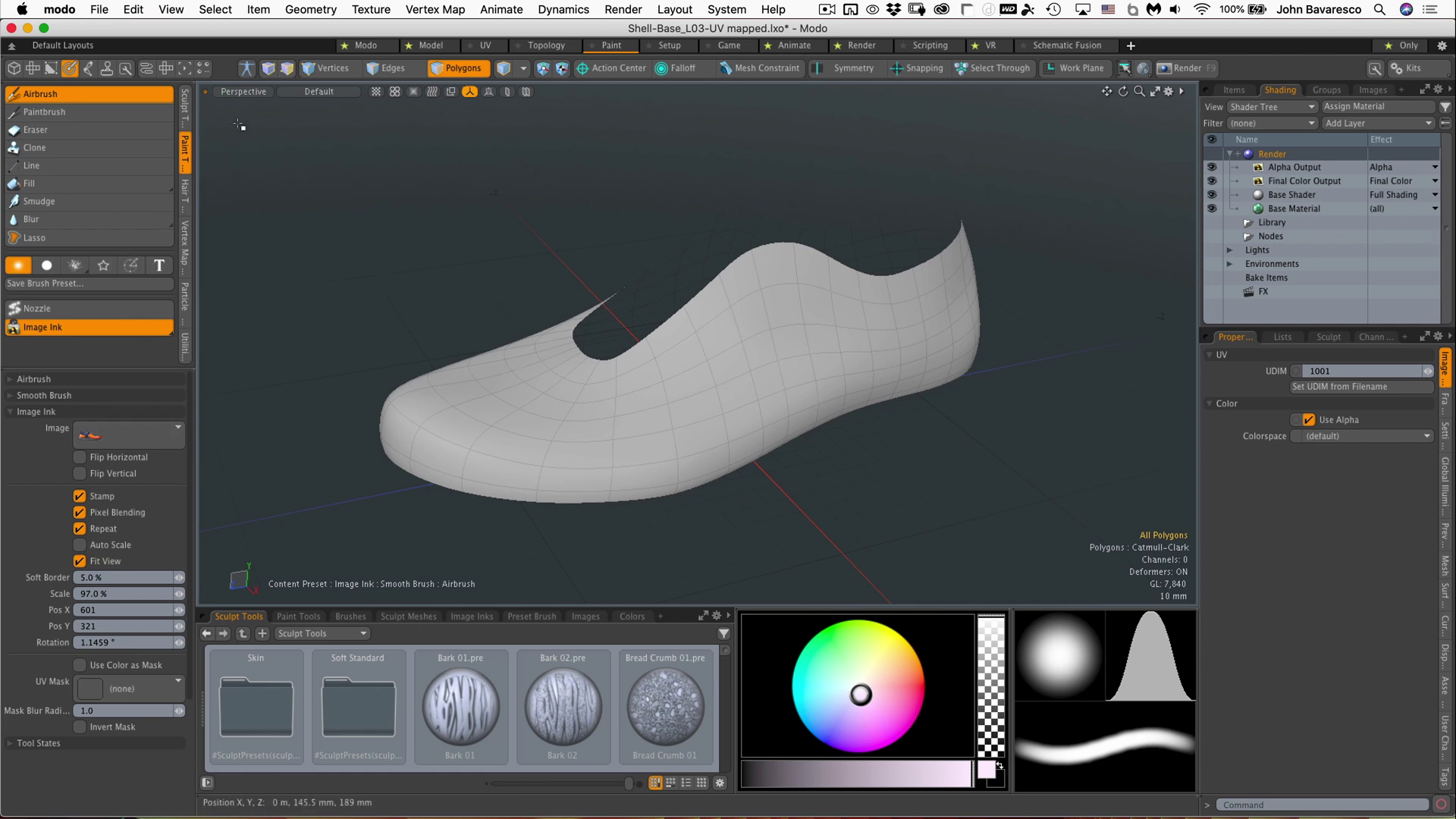
left_click(255, 92)
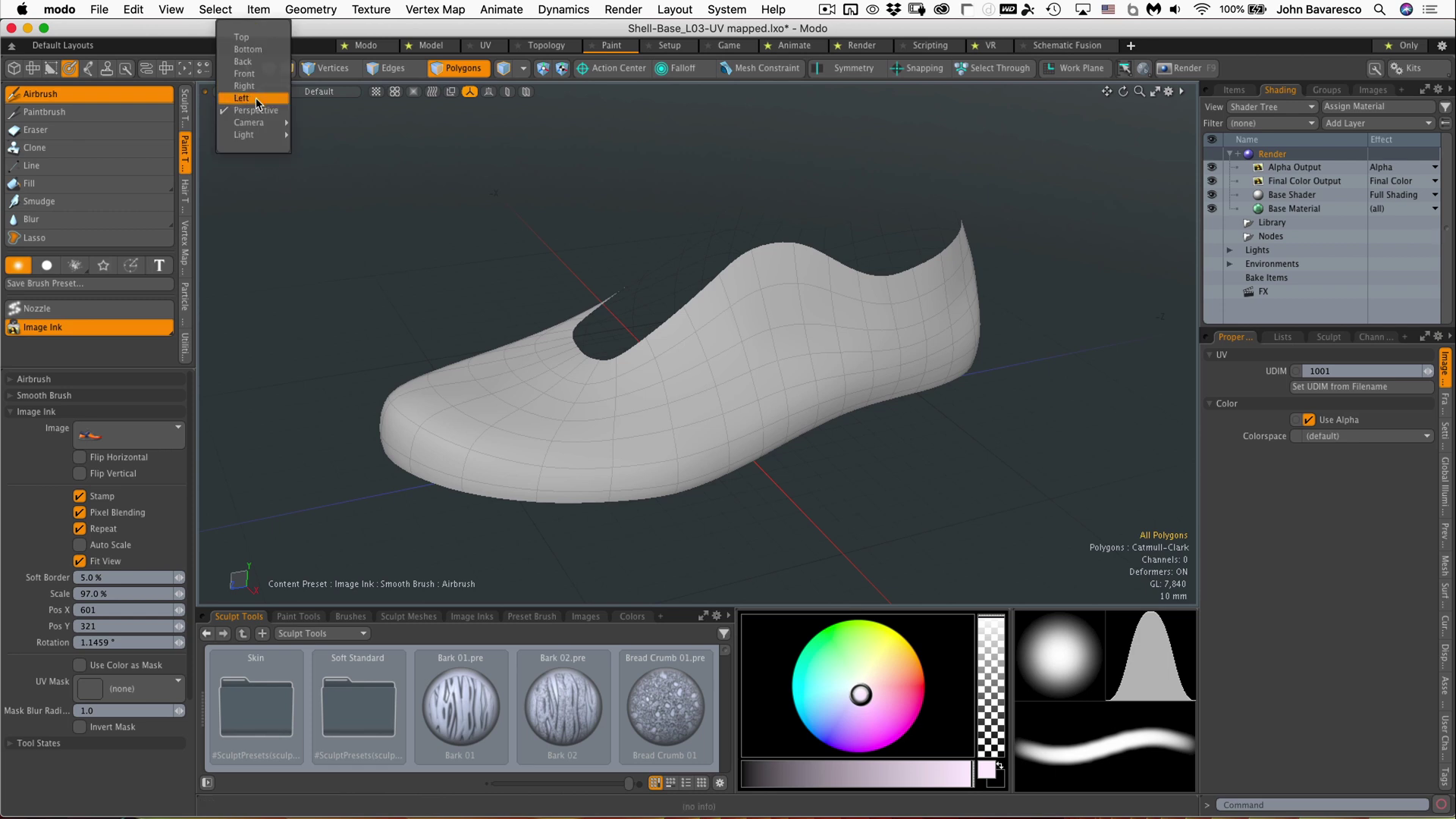
left_click(258, 101)
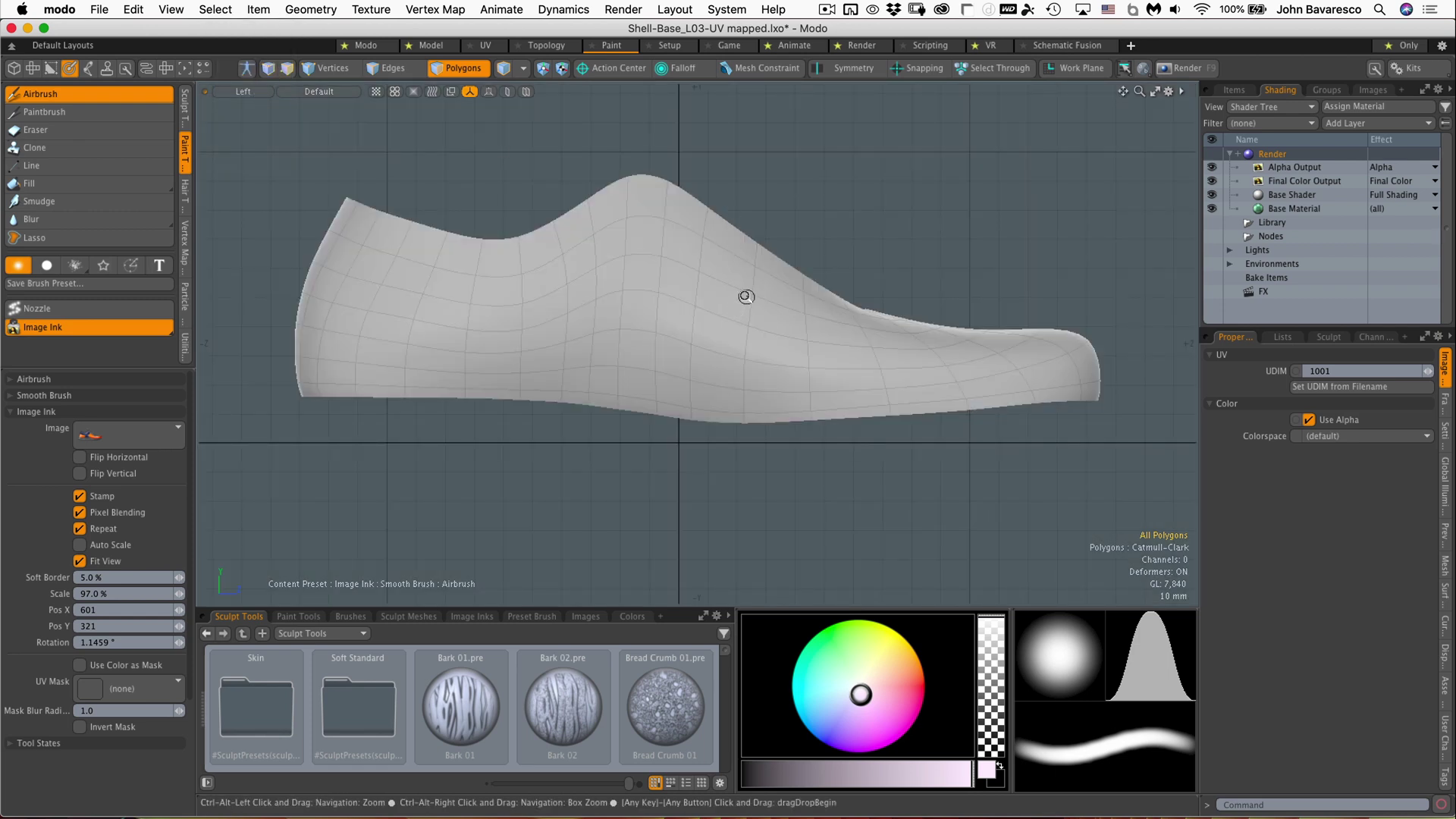
left_click_drag(746, 296, 747, 344, "ctrl+alt")
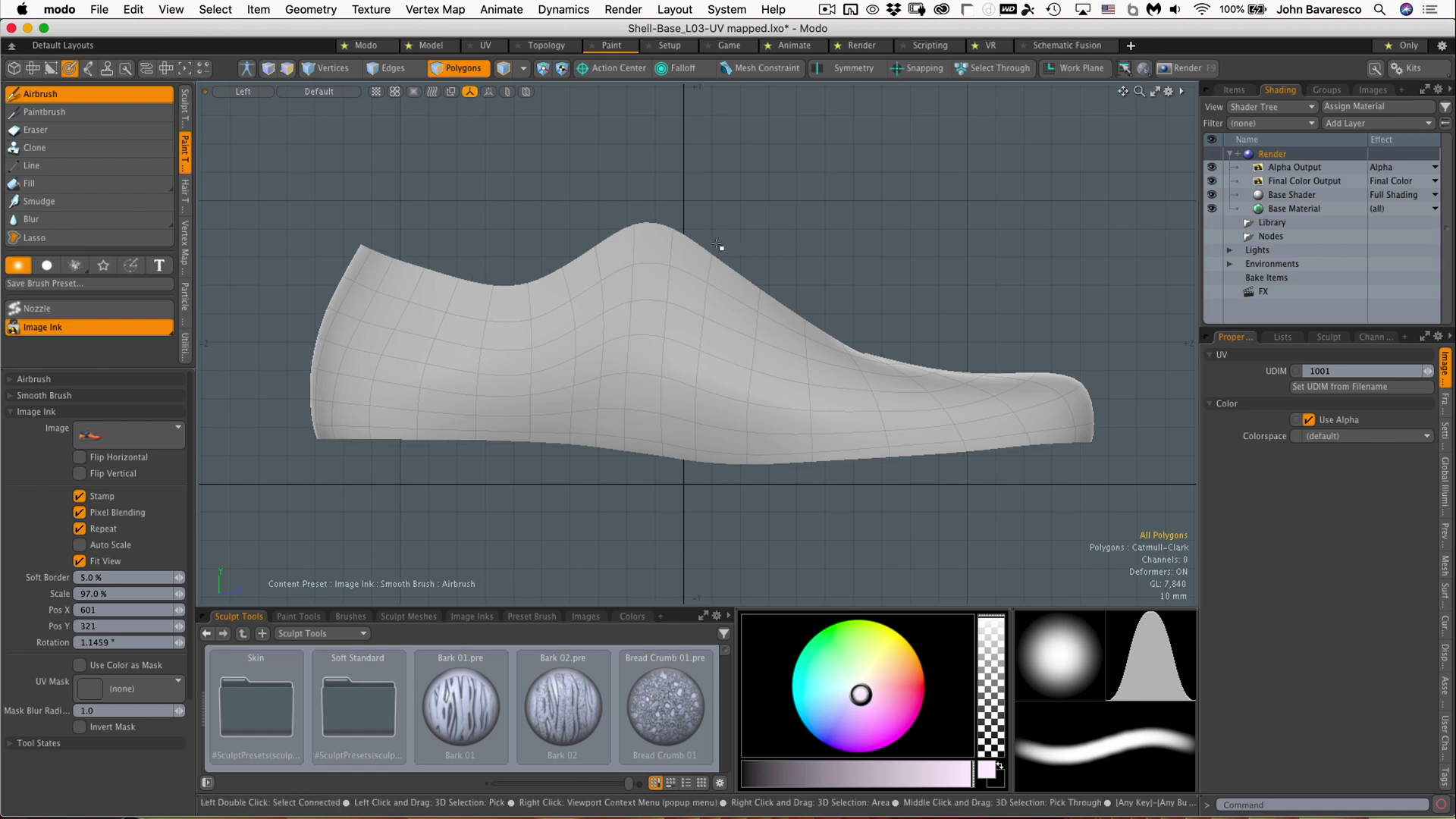
Step: Turn off Fit View for the Image Ink and keep Stamp enabled
left_click(80, 560)
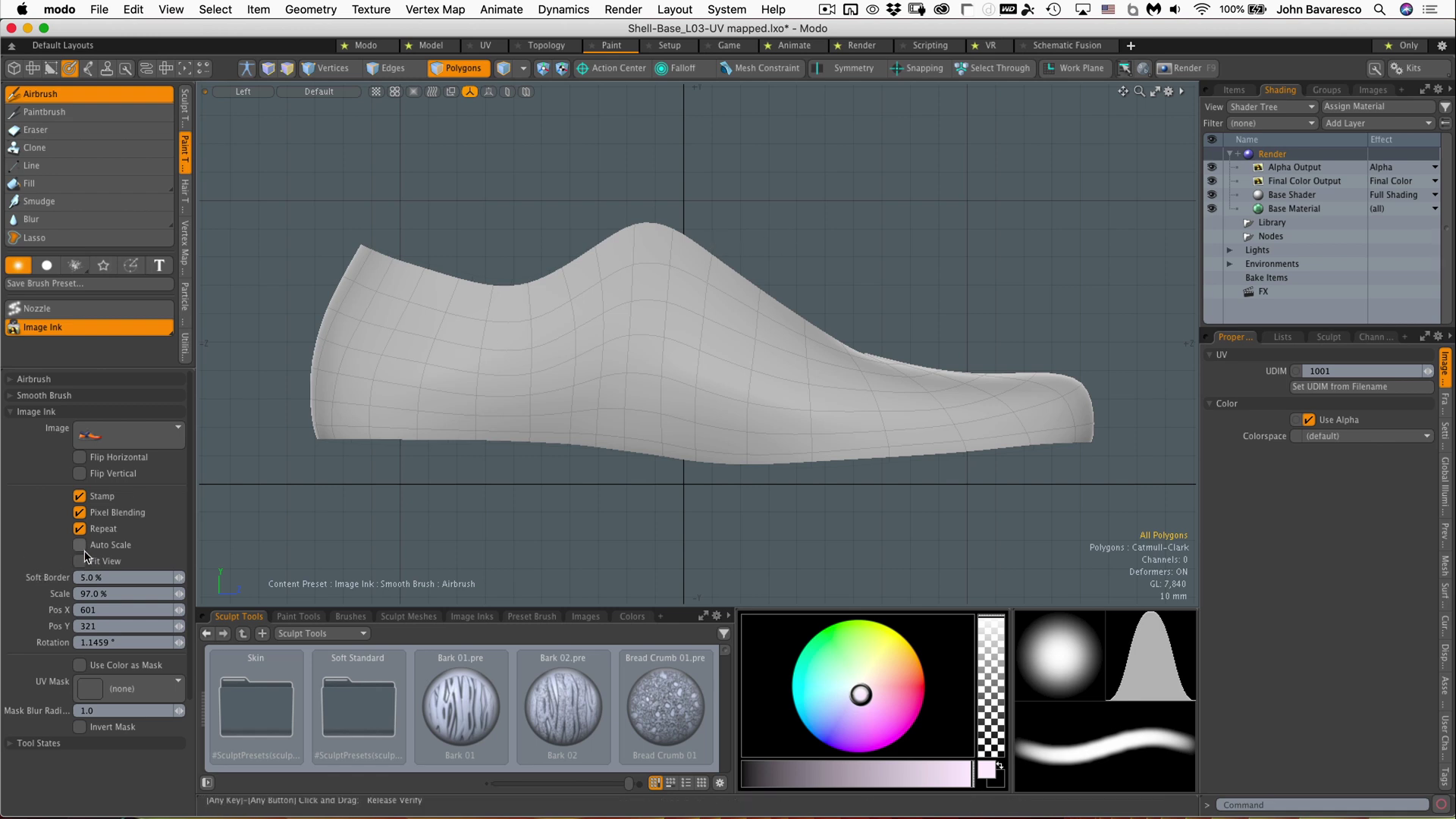
left_click(82, 496)
left_click(82, 496)
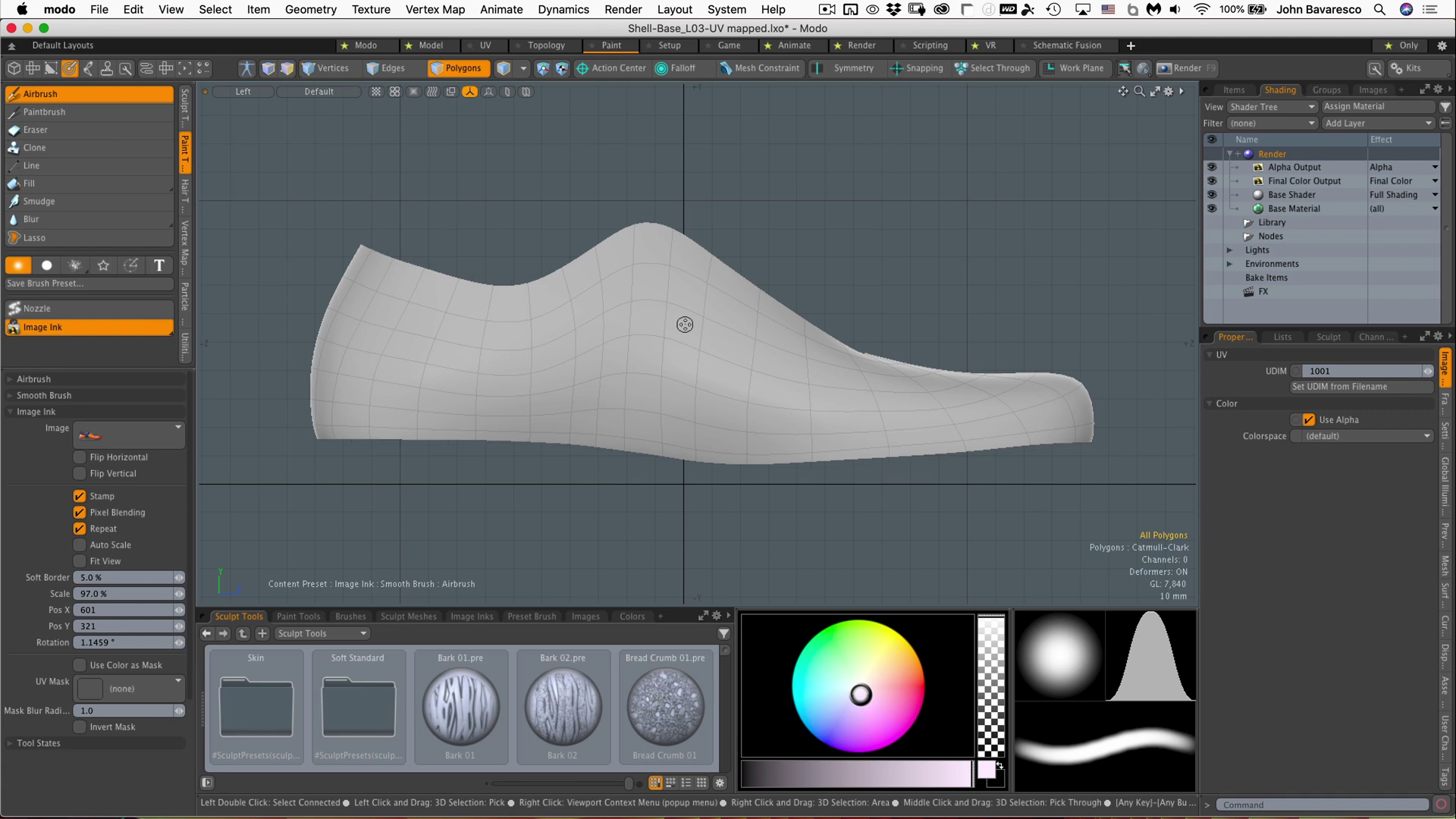
Step: Scale the sneaker overlay to 168%, rotate it level to 0°, and place it at Pos X 595, Y 290
left_click(635, 354)
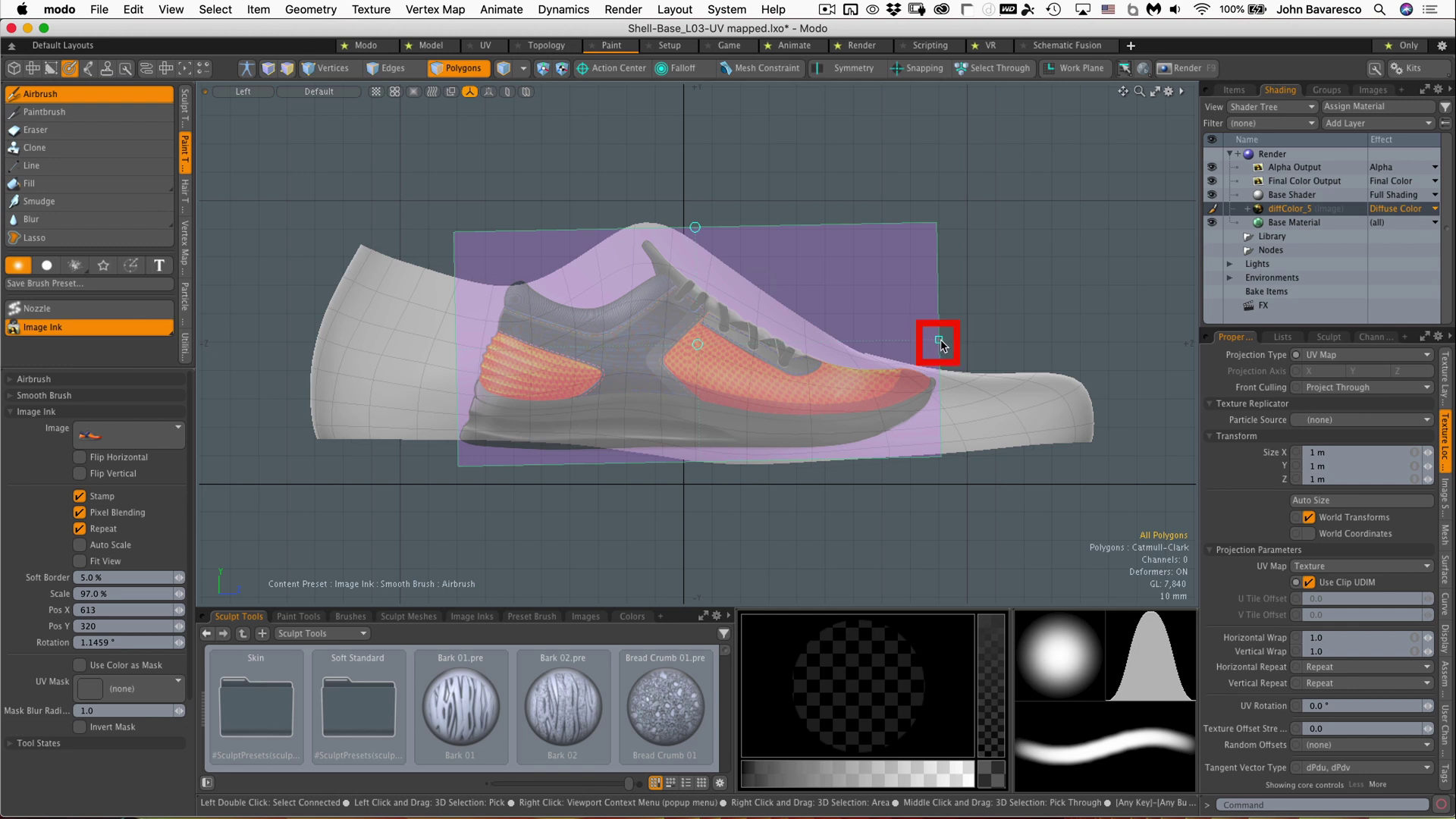
left_click_drag(940, 340, 1116, 337)
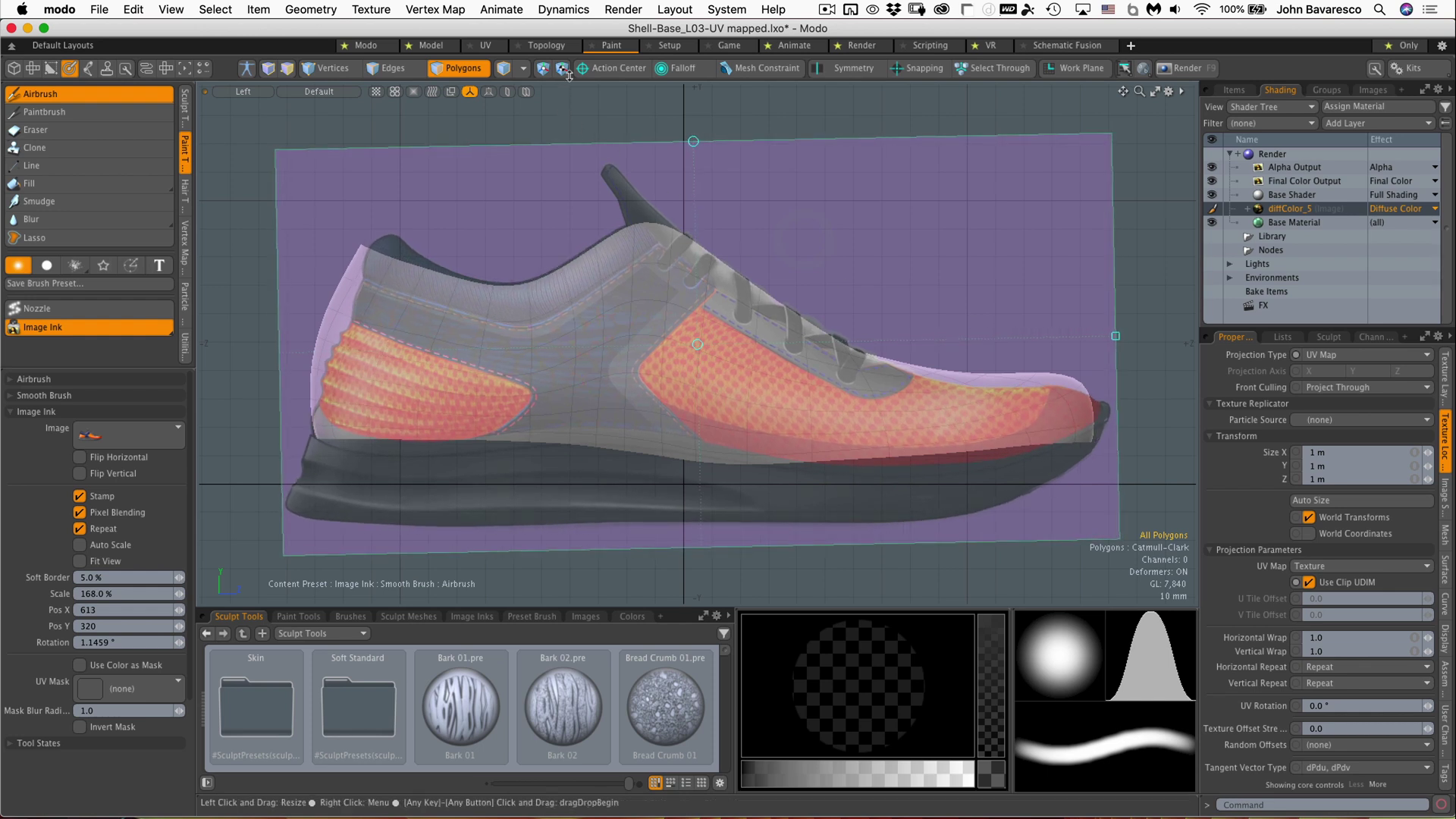
left_click(693, 144)
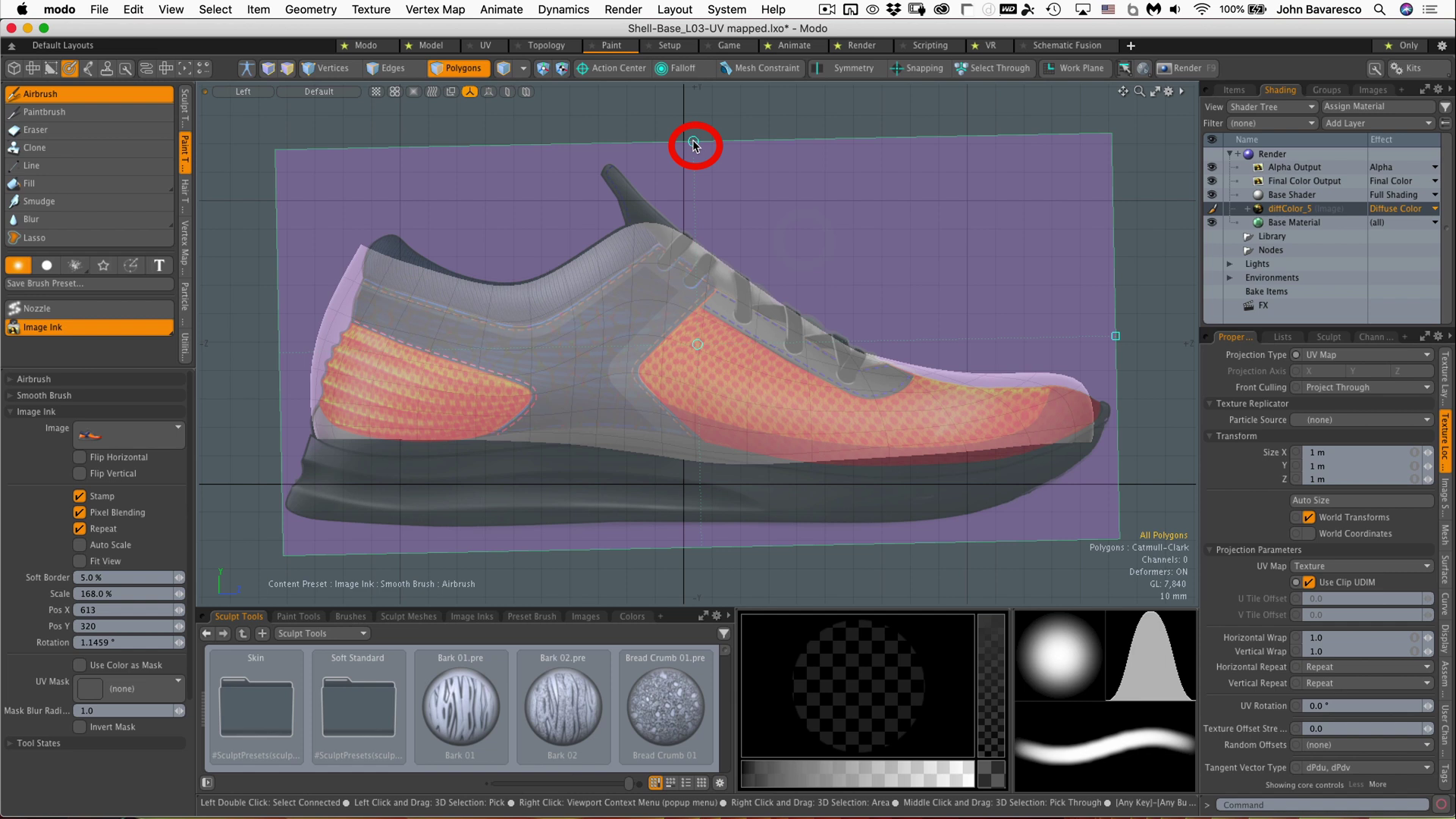
left_click_drag(694, 145, 697, 141)
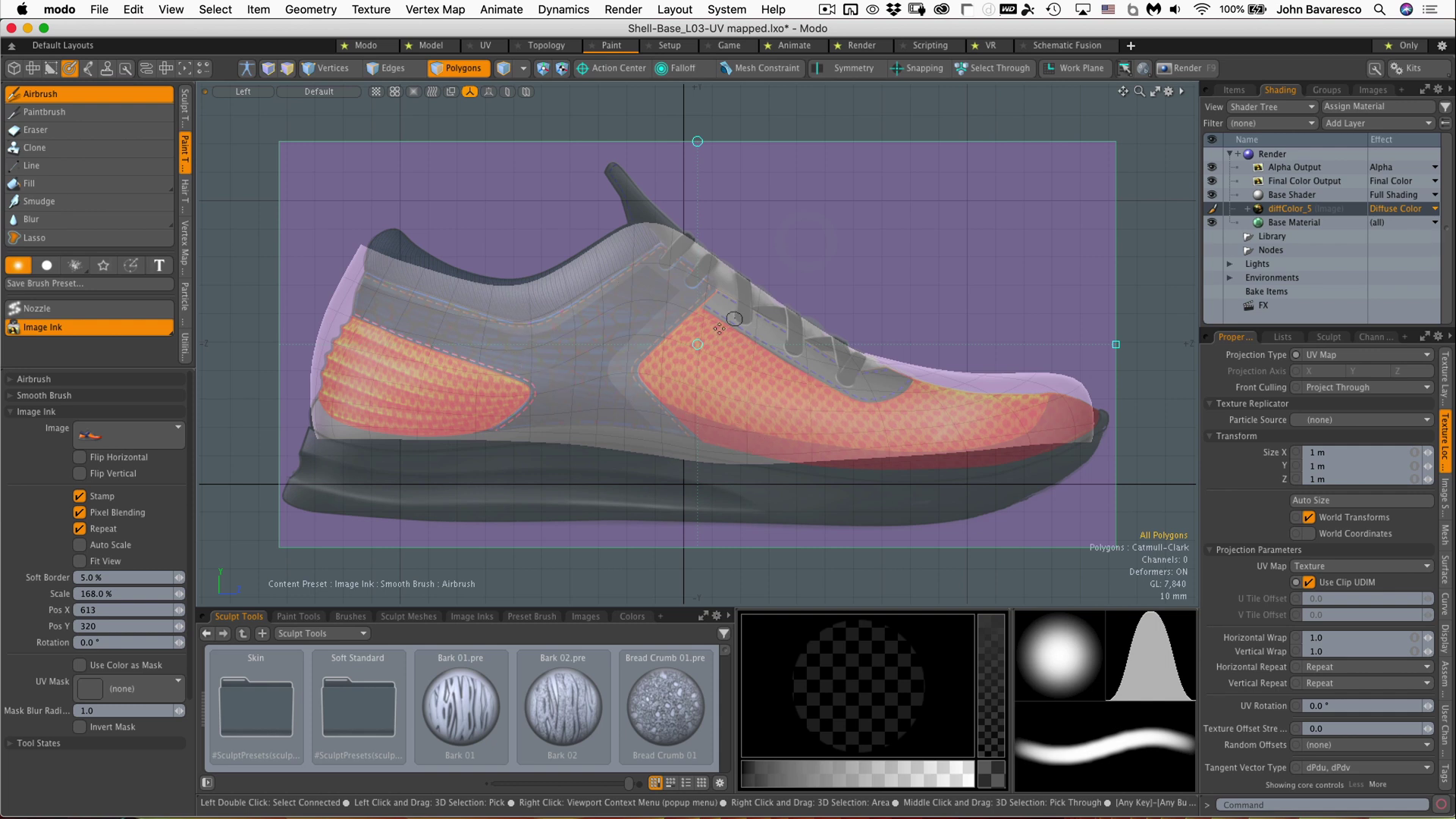
left_click_drag(697, 344, 689, 341)
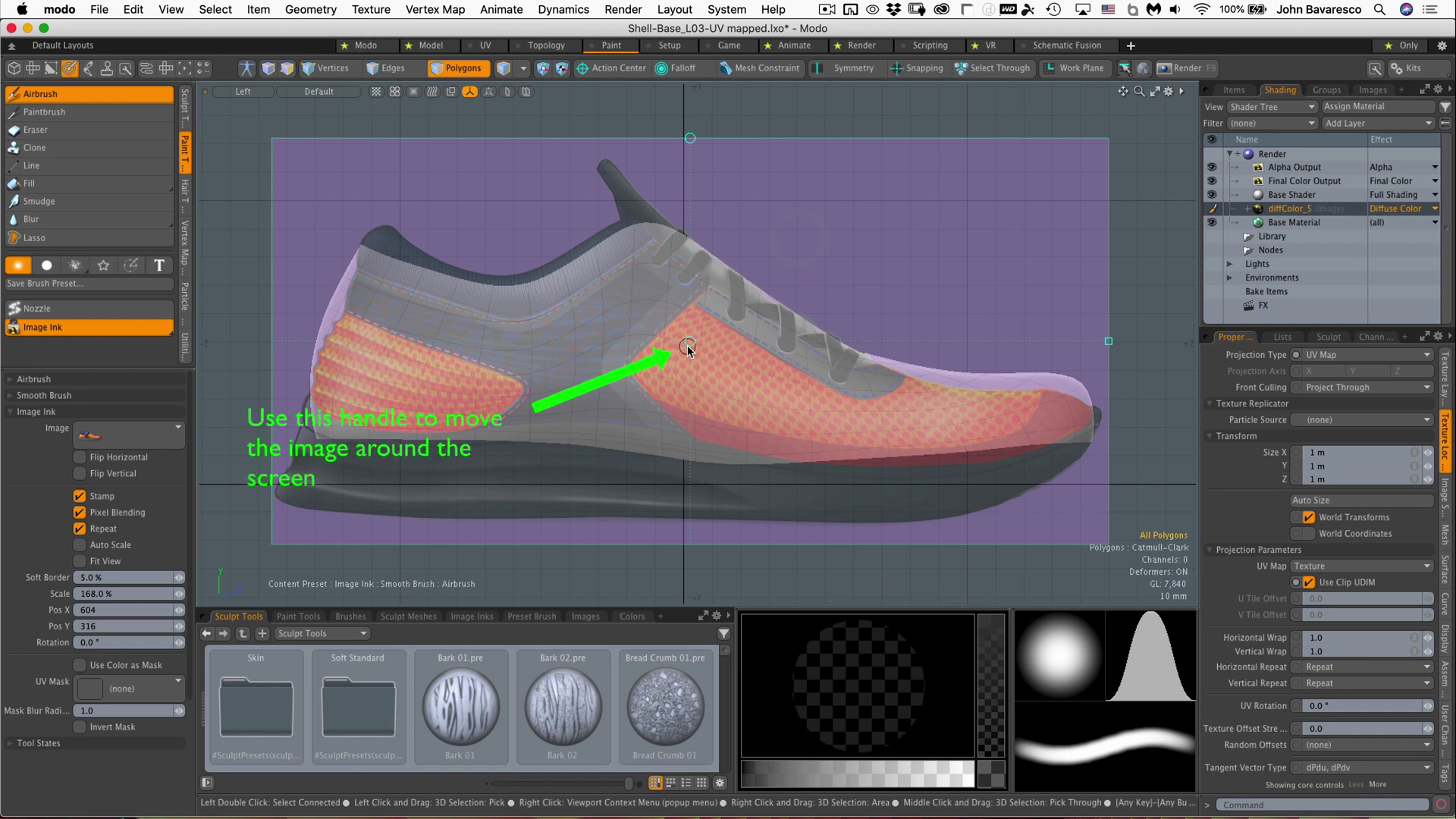
left_click_drag(687, 346, 682, 320)
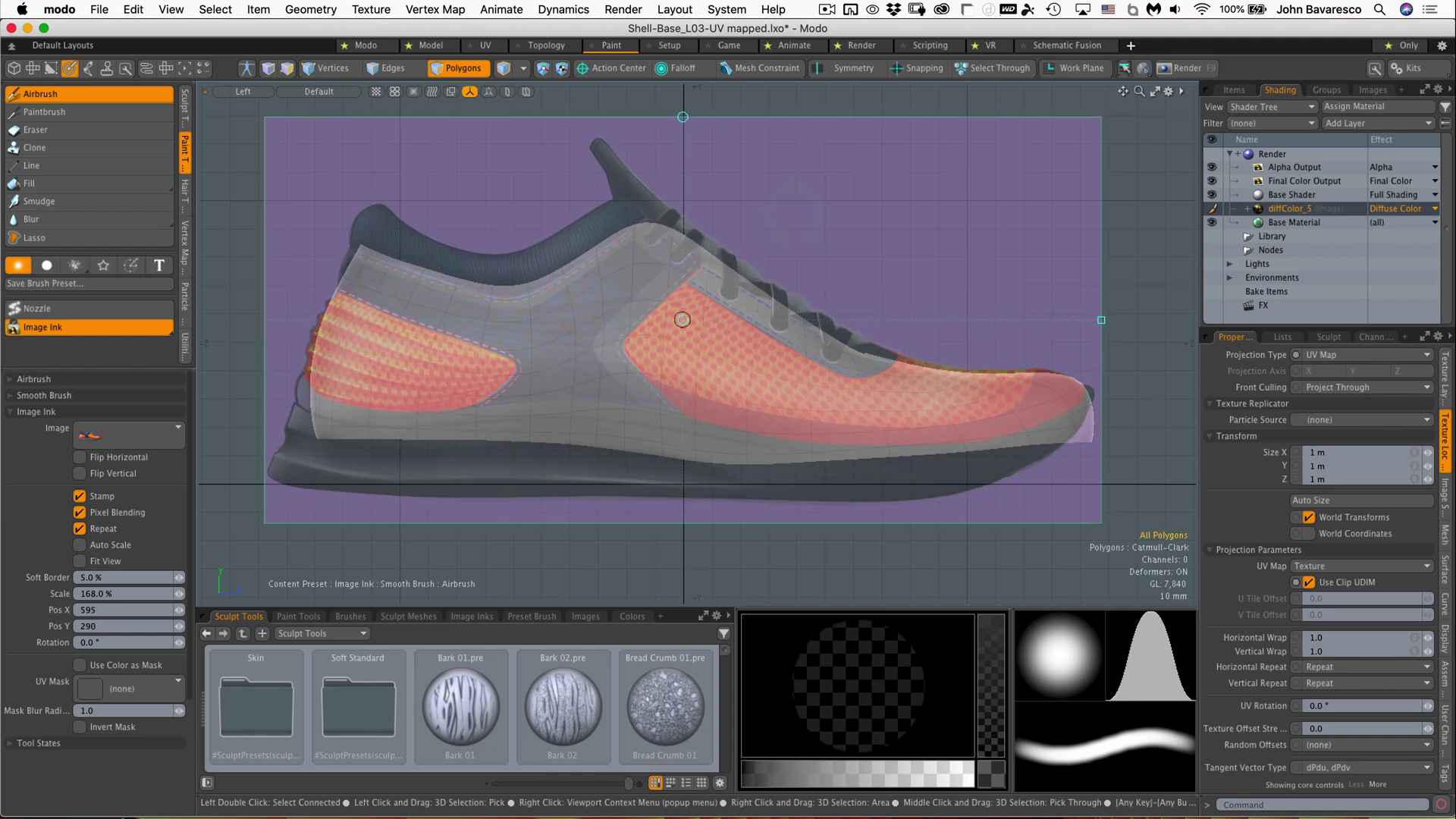
left_click(80, 562)
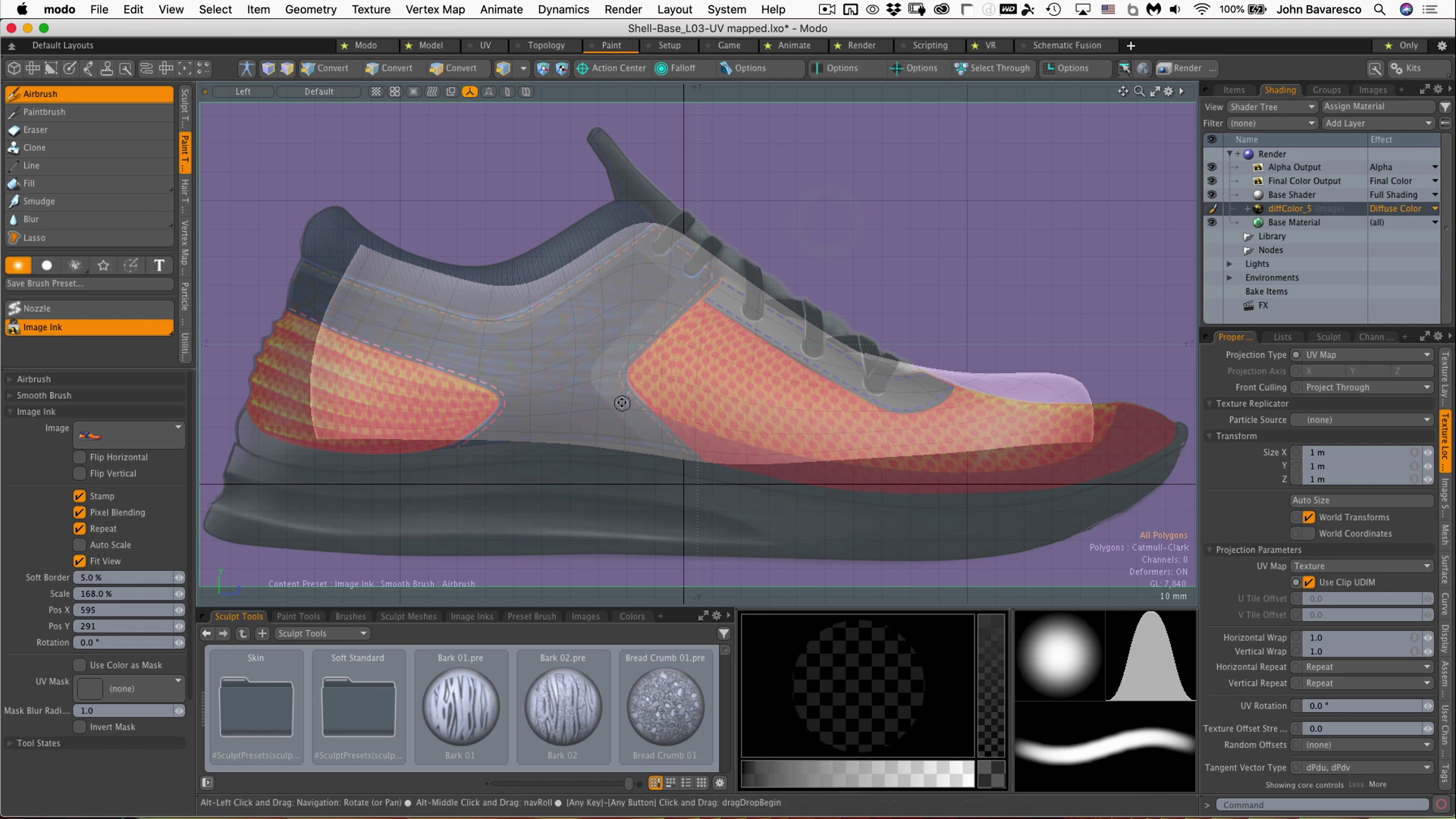
mouse_move(626, 392)
left_mouse_down("ctrl+alt")
mouse_move(647, 393)
mouse_move(644, 426)
left_mouse_up("ctrl+alt")
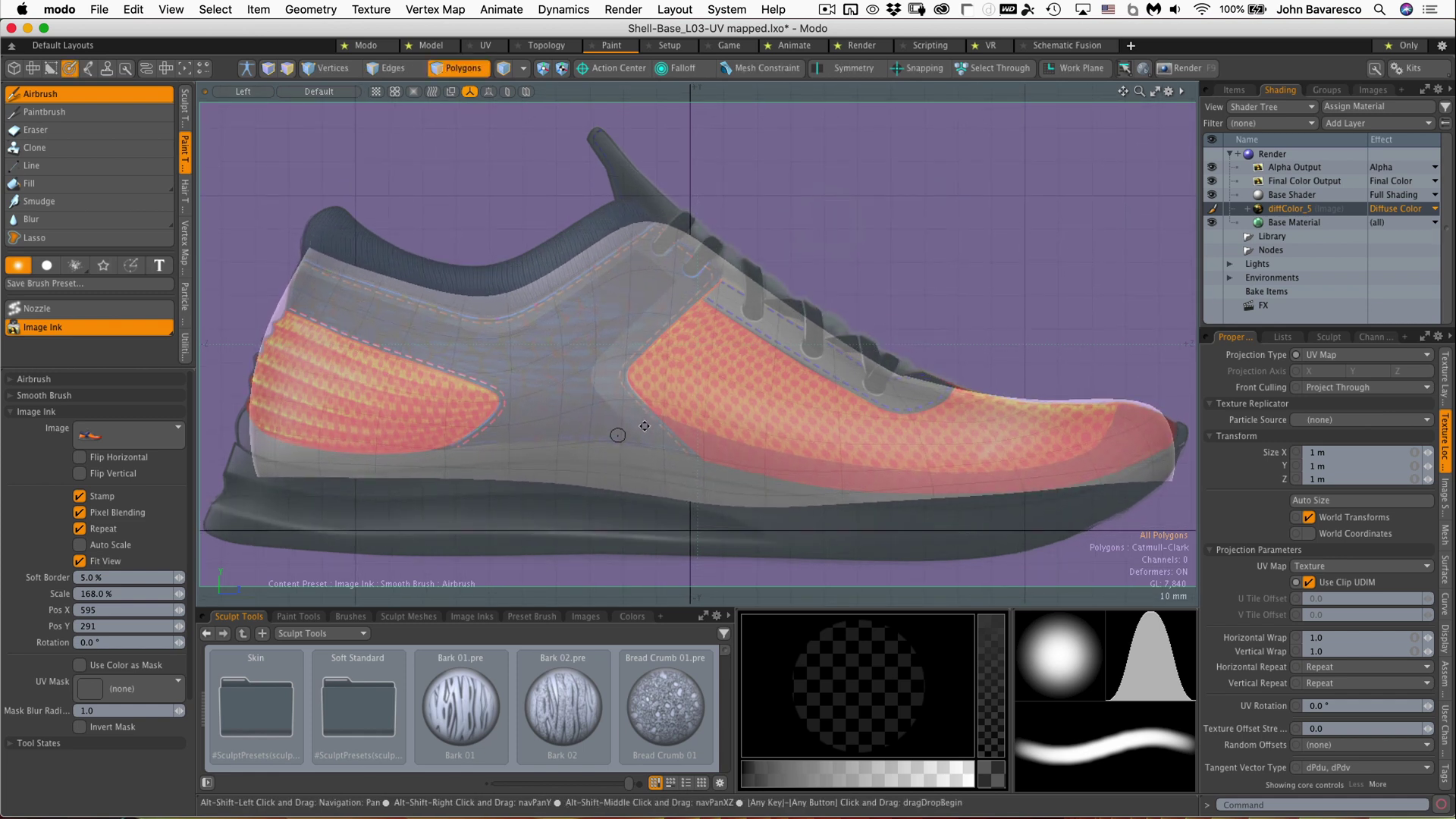
left_click(81, 563)
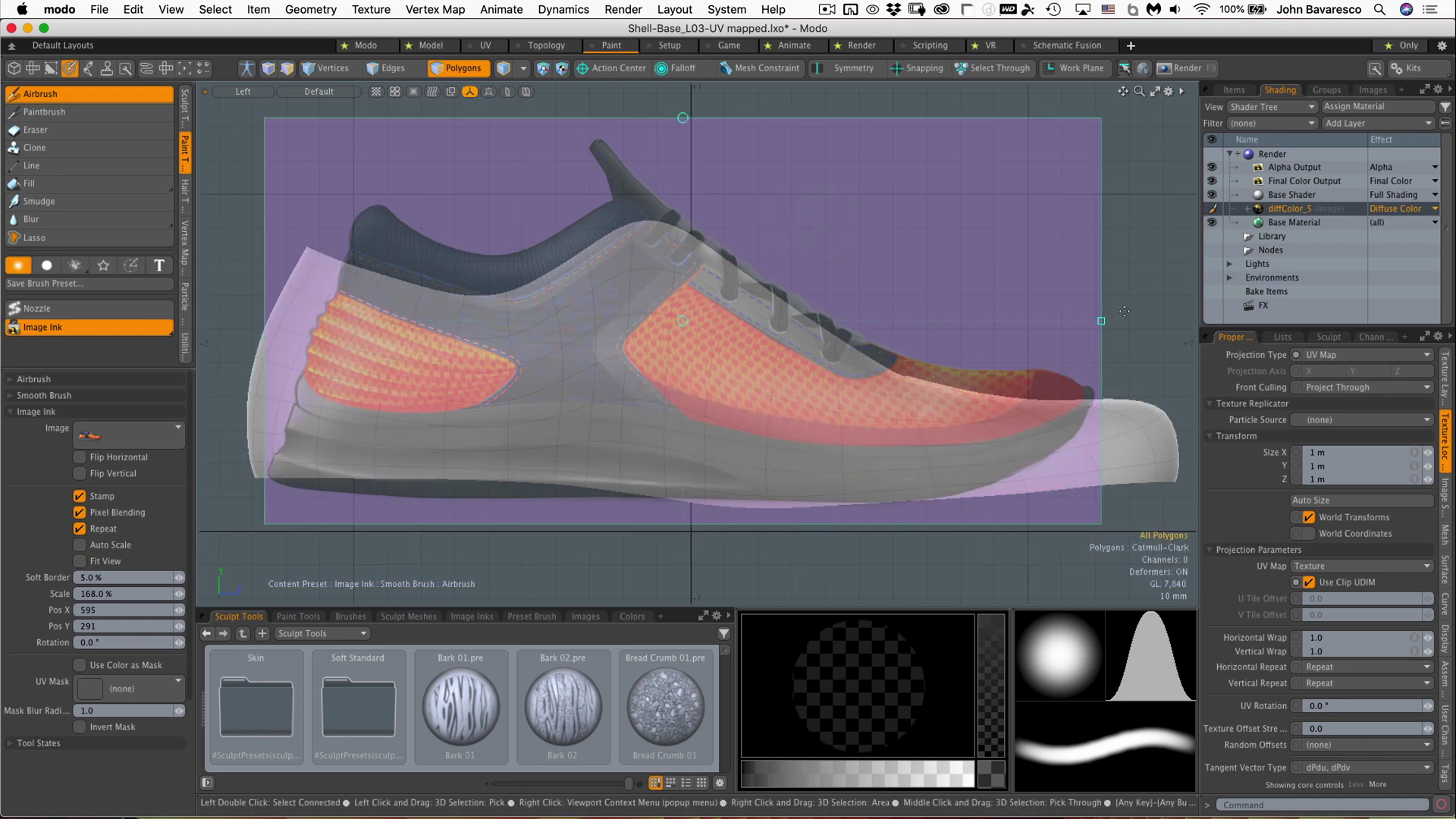
Step: Enlarge the sneaker overlay to 175% and set the paint colour to pure white
left_click_drag(1102, 324, 1131, 321)
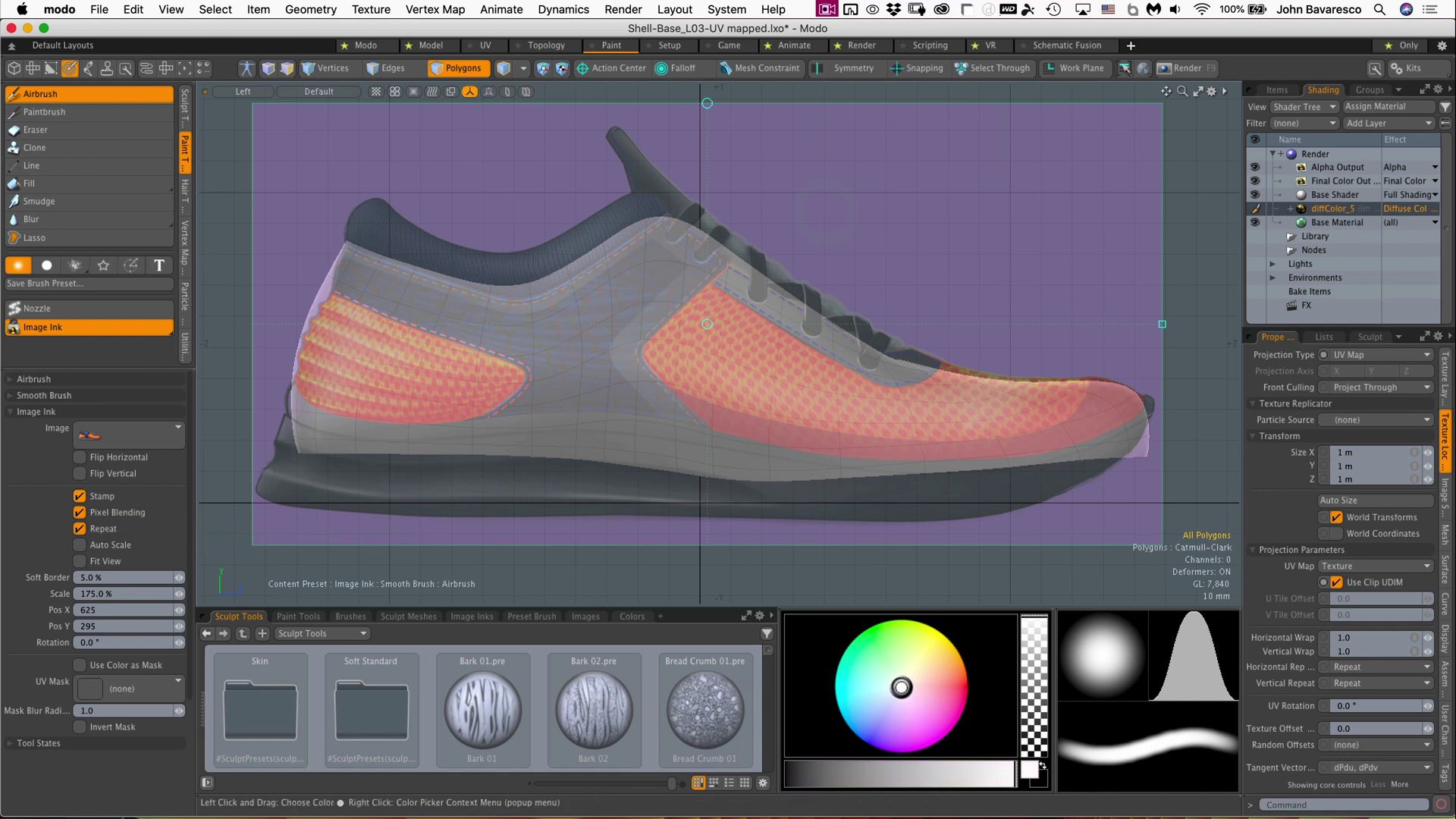
left_click(903, 689)
mouse_move(901, 688)
left_mouse_down()
mouse_move(880, 624)
mouse_move(952, 717)
mouse_move(905, 689)
left_mouse_up()
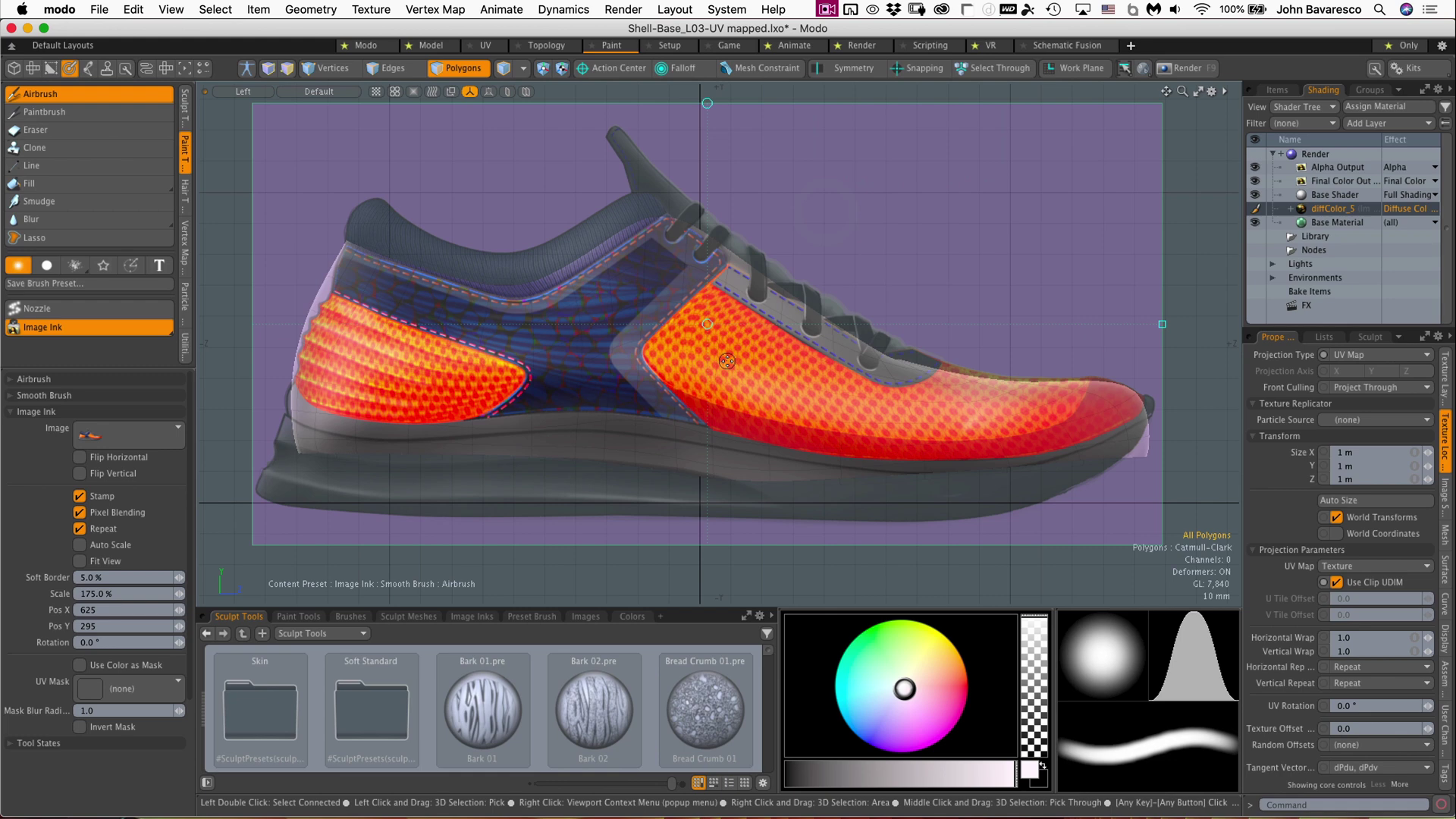
Step: In the Right view, flip the sneaker image horizontally, align it at Pos X 655, Y 302, and stamp it
left_click(241, 92)
left_click(239, 86)
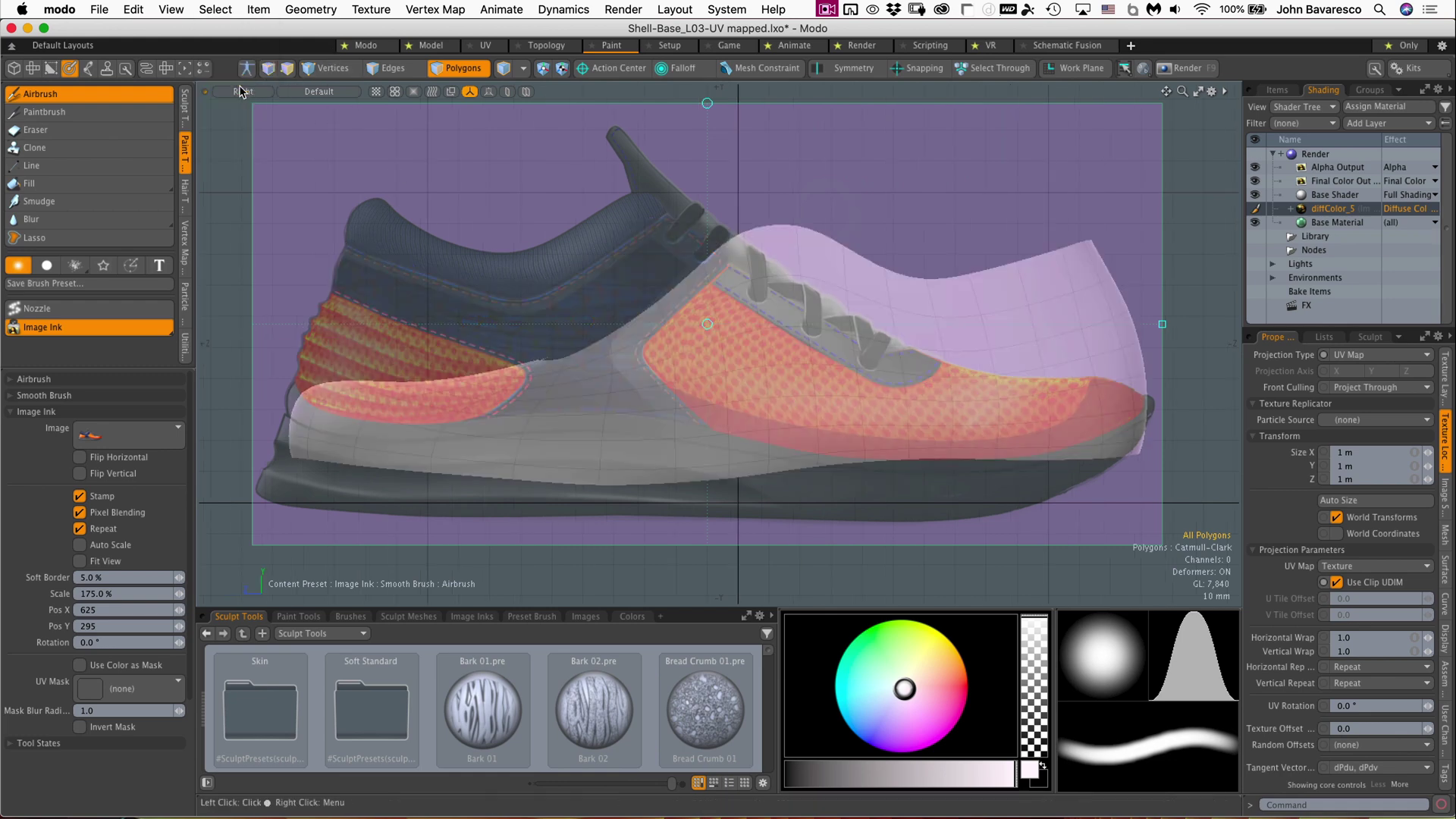
left_click(81, 471)
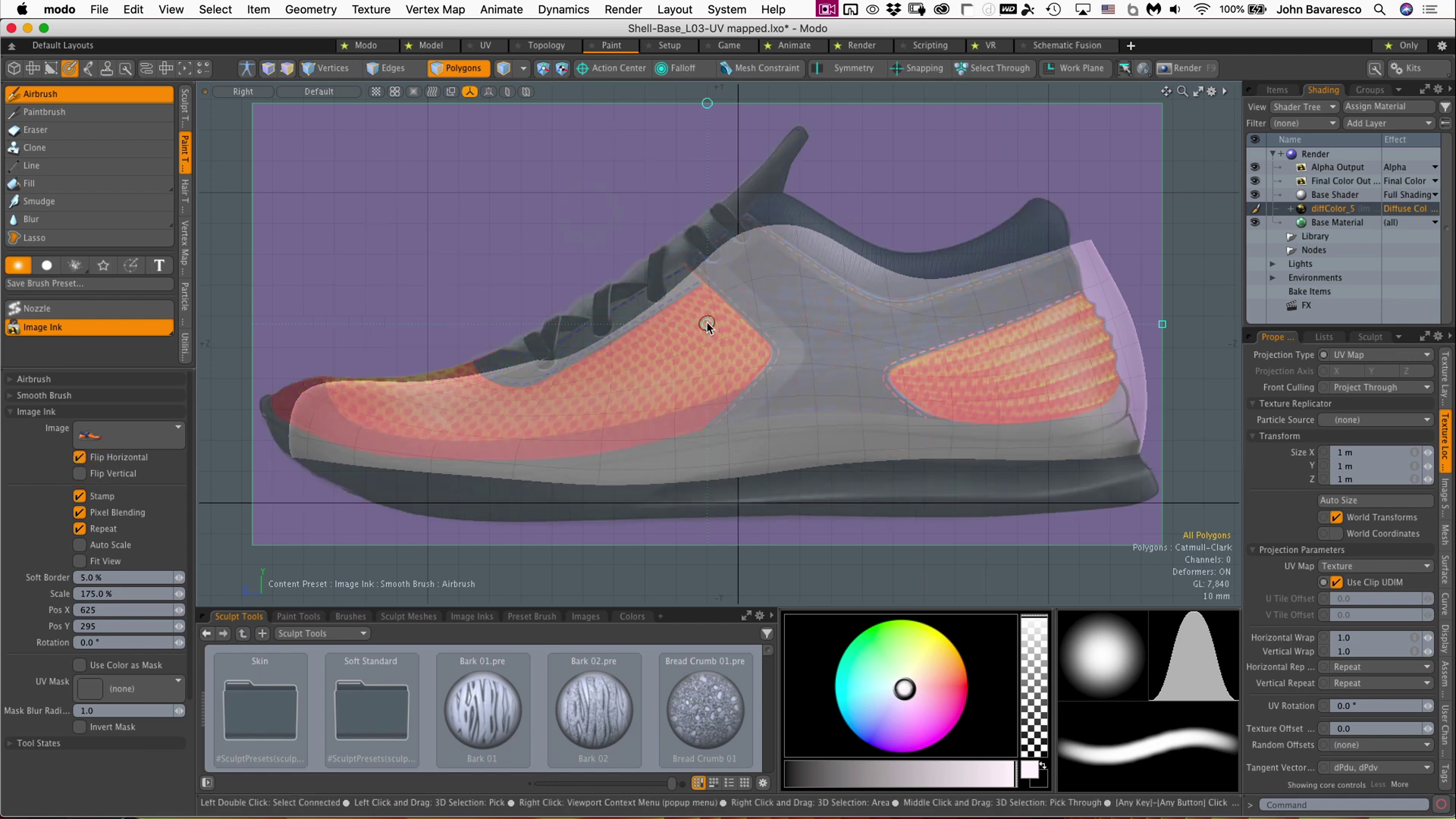
left_click_drag(707, 326, 732, 329)
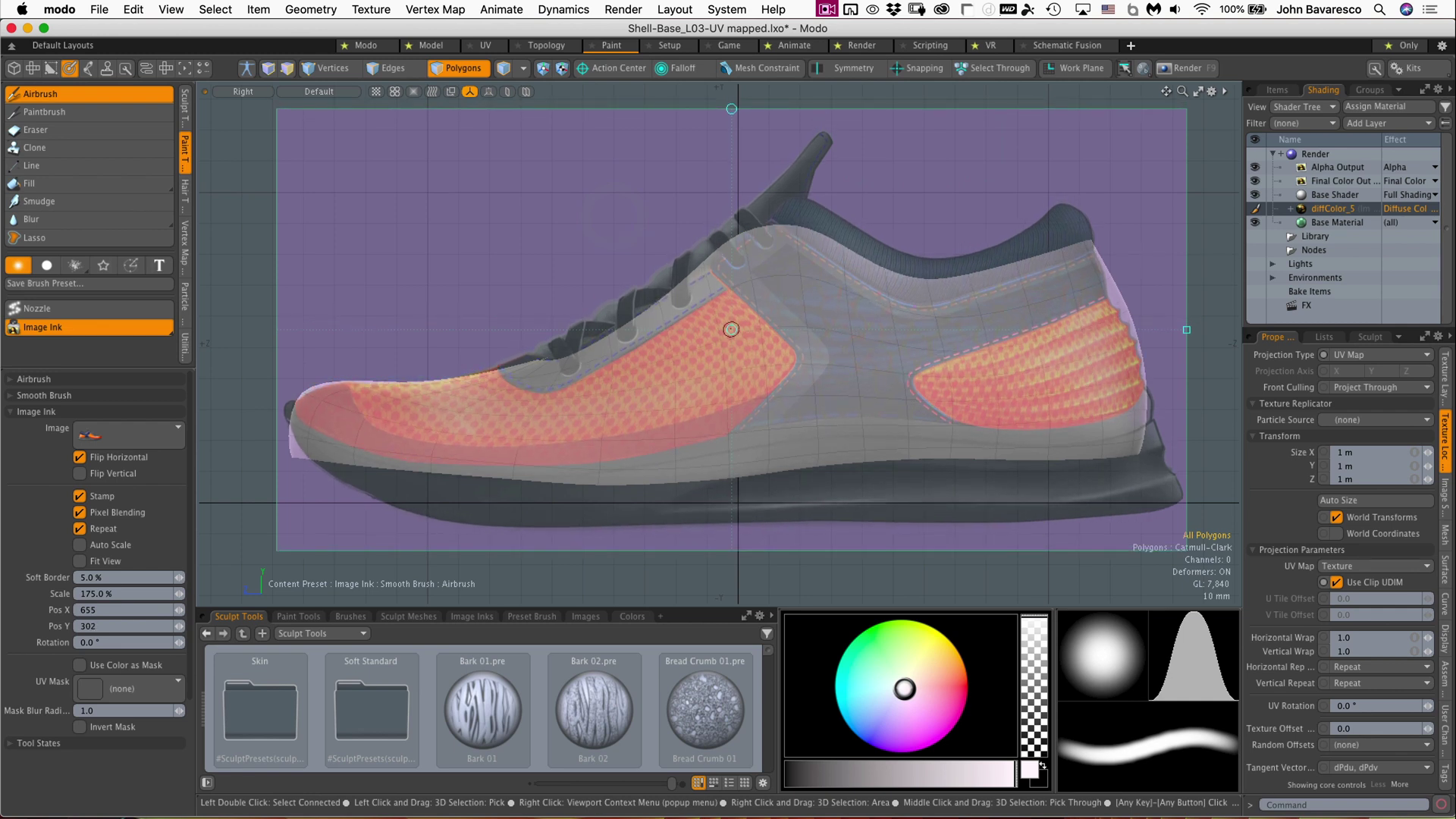
left_click(819, 358)
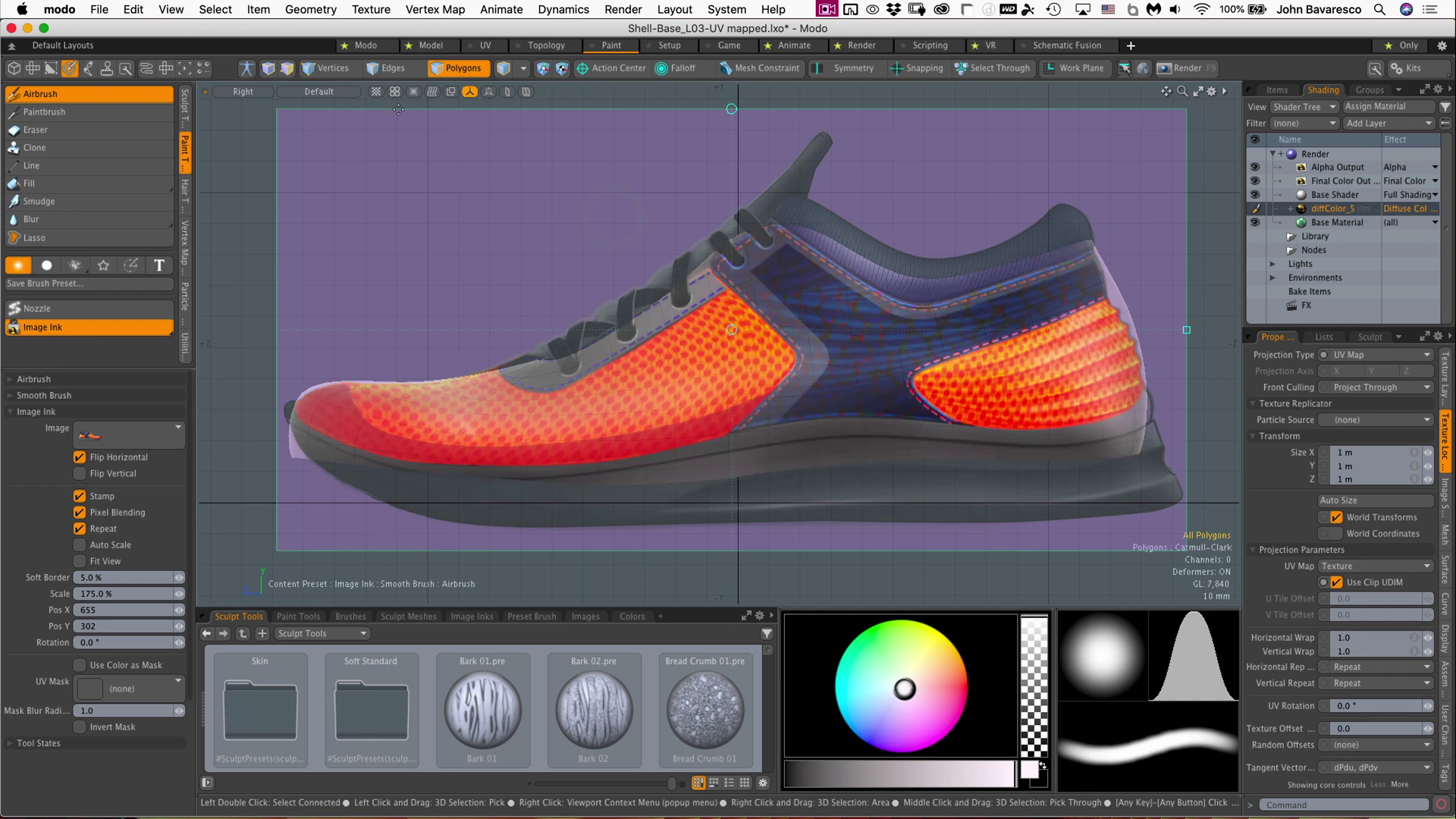
Step: Drop the Image Ink airbrush and switch the viewport back to Perspective
key("q")
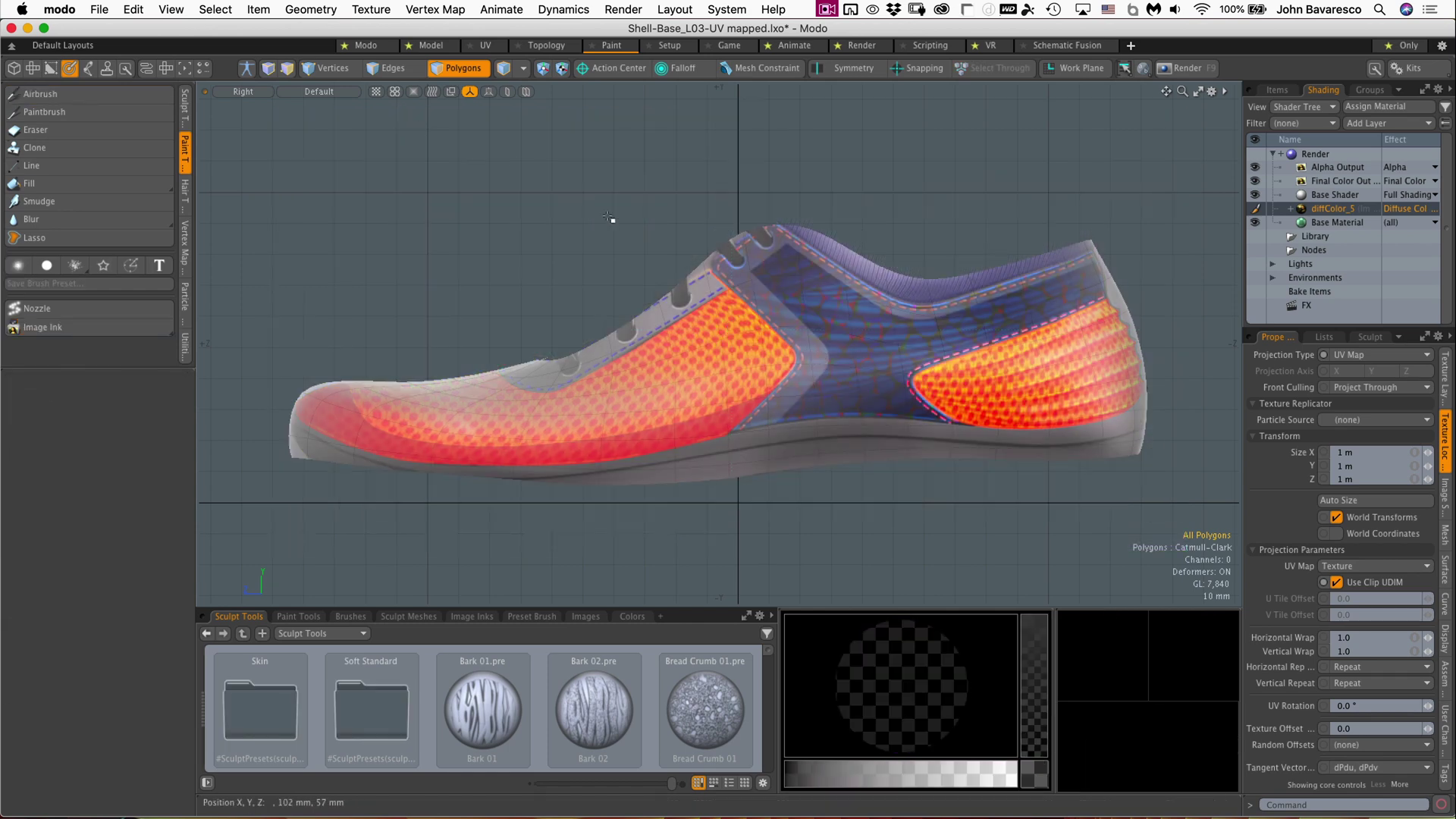
left_click(242, 91)
left_click(241, 117)
Step: Orbit and zoom around the painted shoe to inspect the design on both sides
left_click_drag(526, 266, 787, 471, "alt")
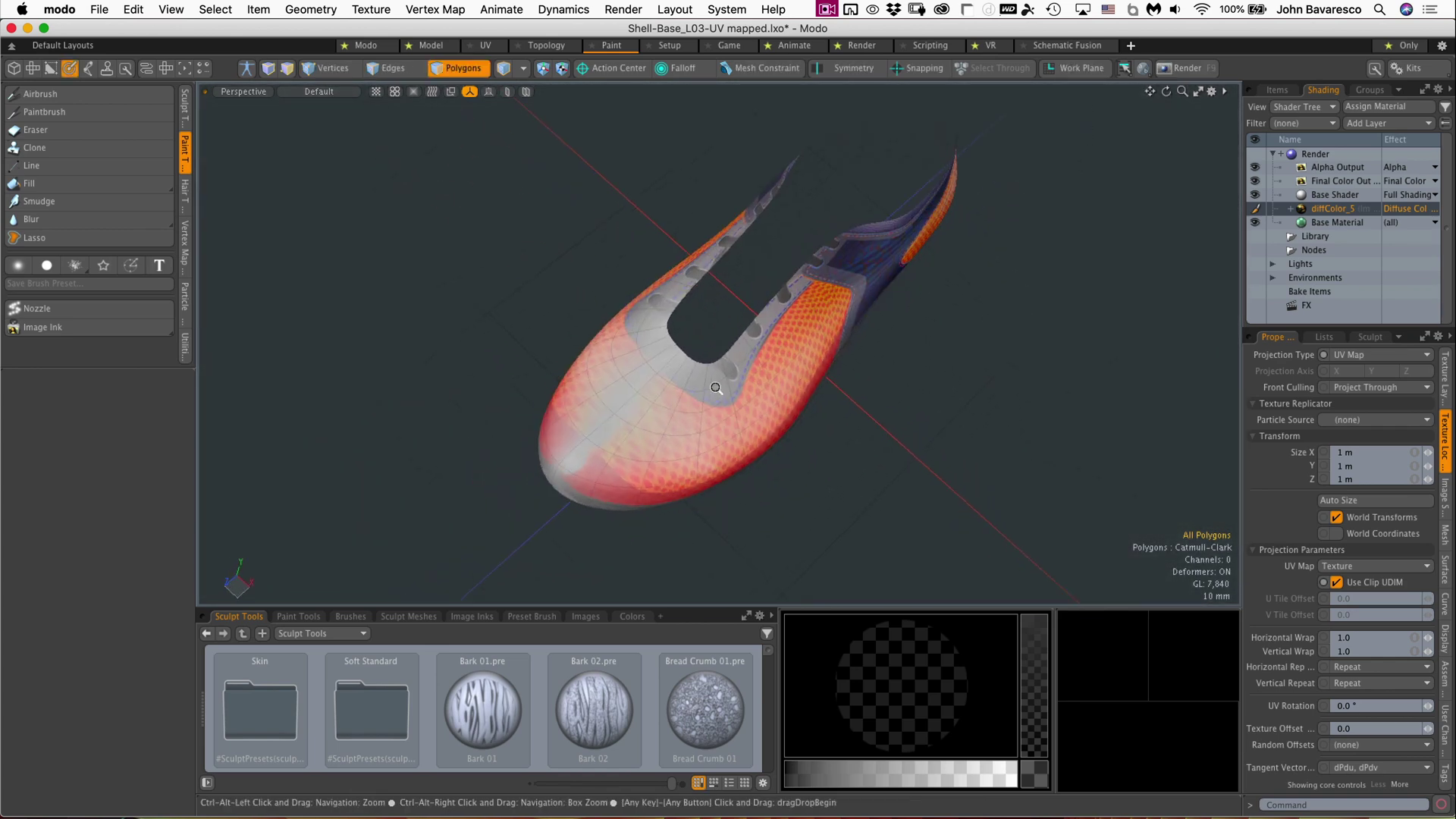
scroll(819, 245, "up", 4)
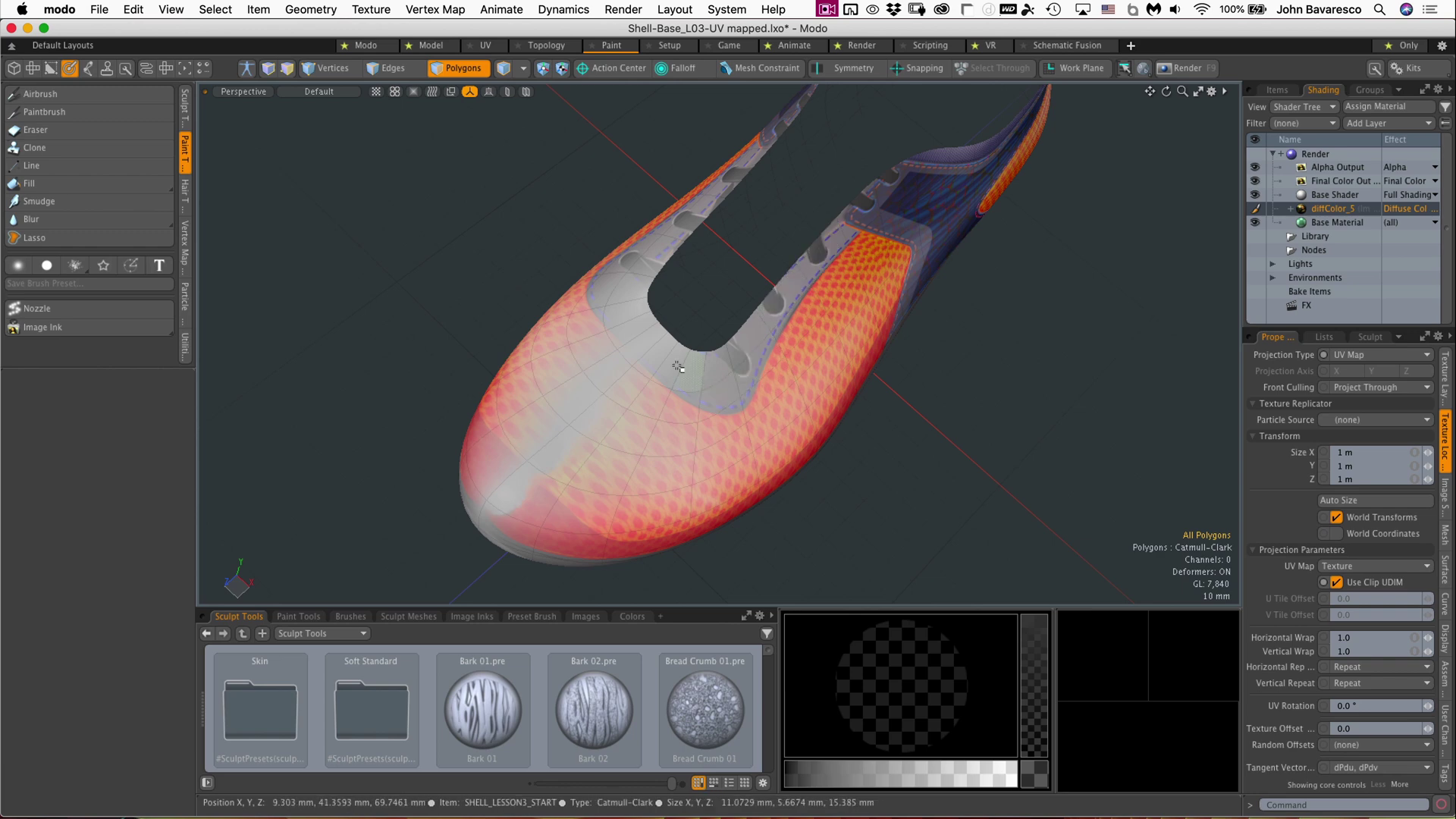
left_click_drag(637, 284, 680, 248)
left_click(702, 315)
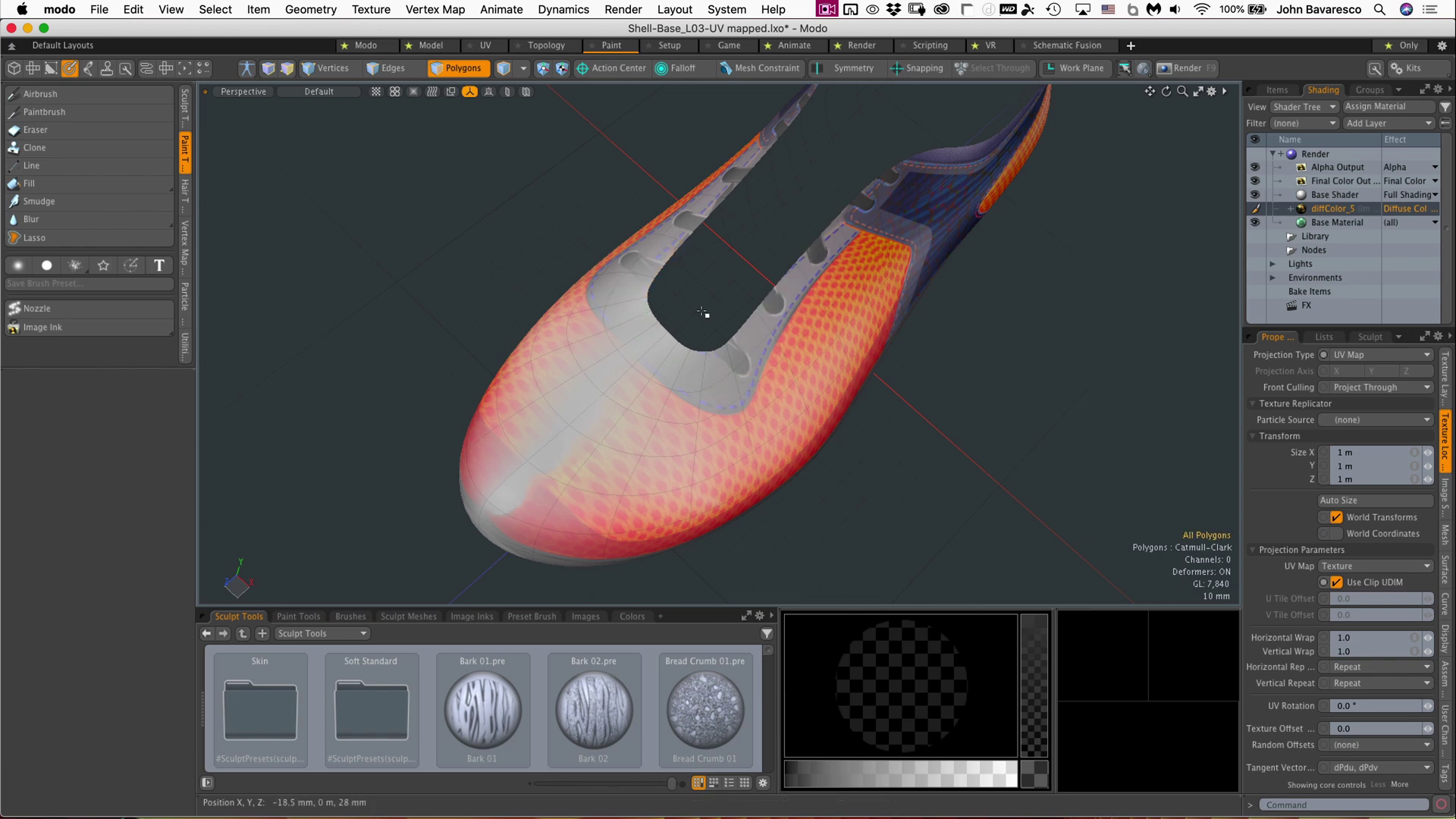
left_click_drag(733, 412, 895, 324, "alt")
scroll(834, 315, "up", 3)
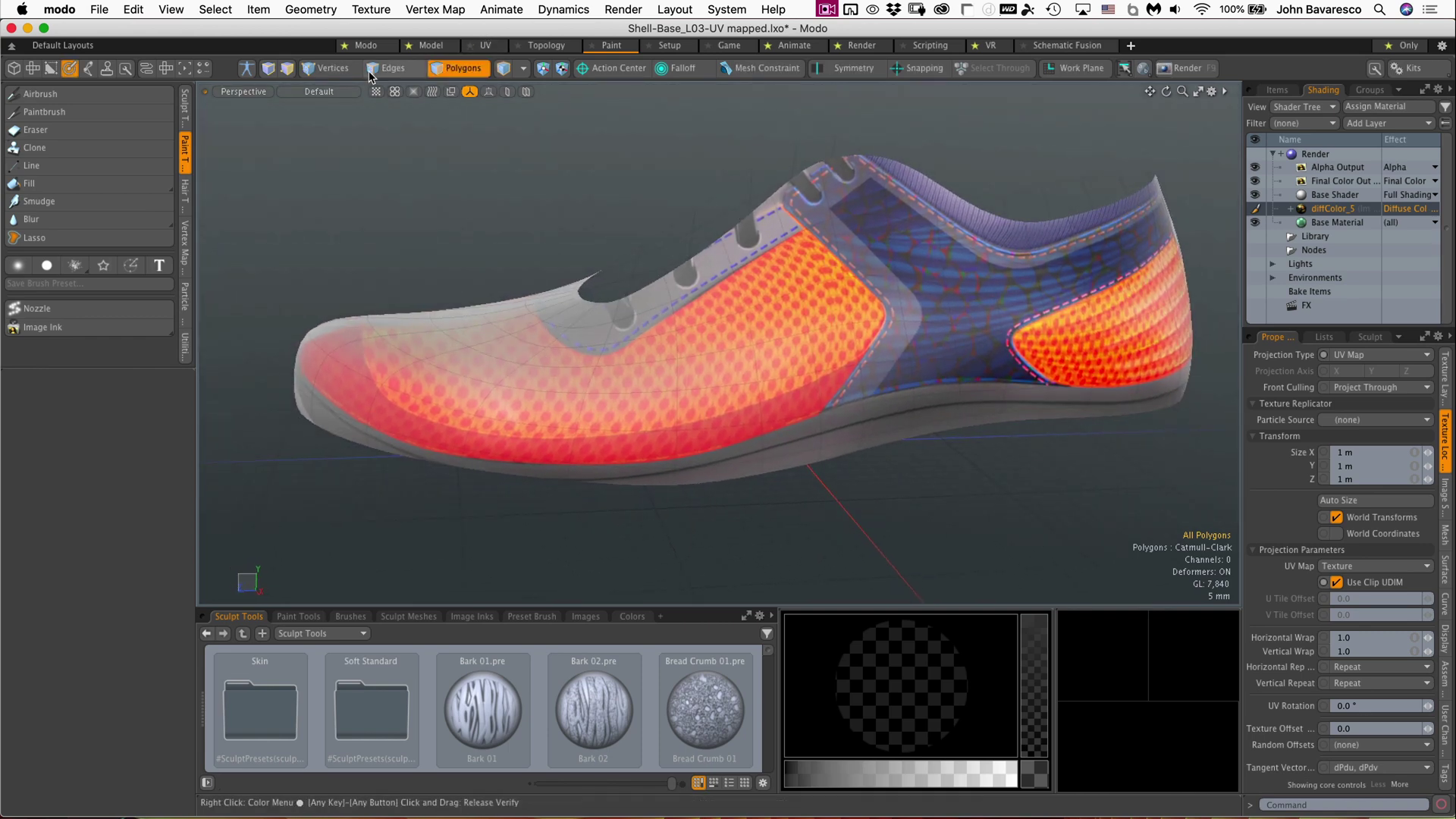